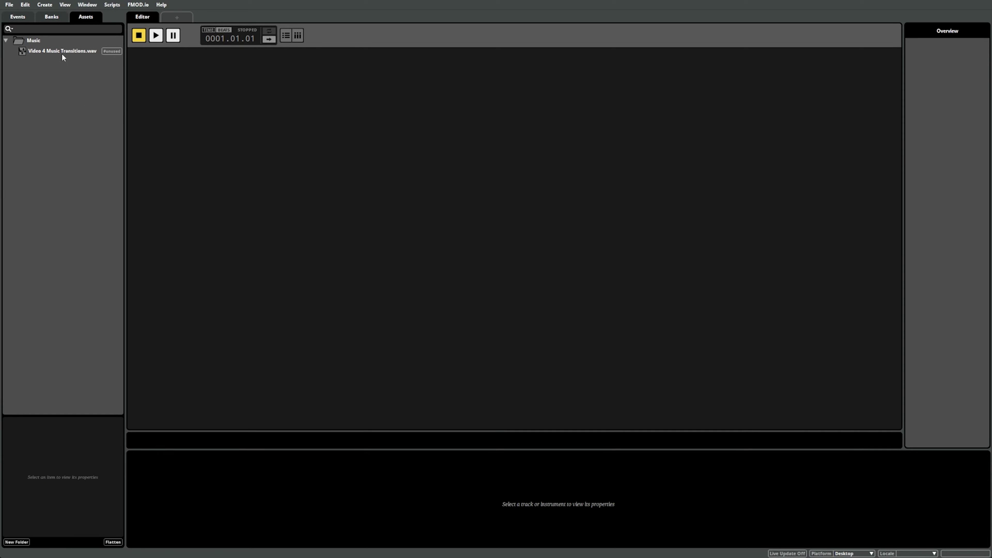
Create a new event named Music in the Events list
{"action": "left_click", "coordinate": [62, 51]}
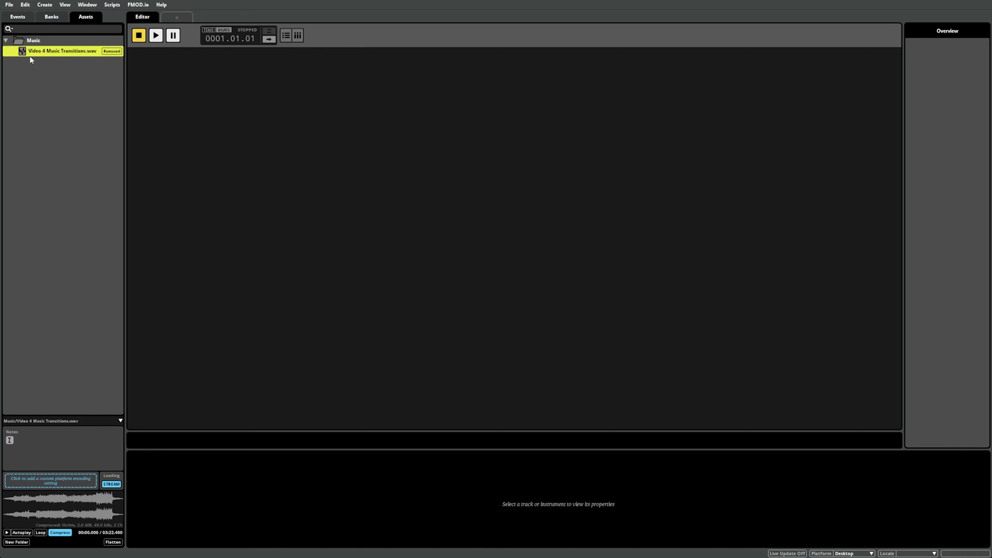
{"action": "left_click", "coordinate": [18, 20]}
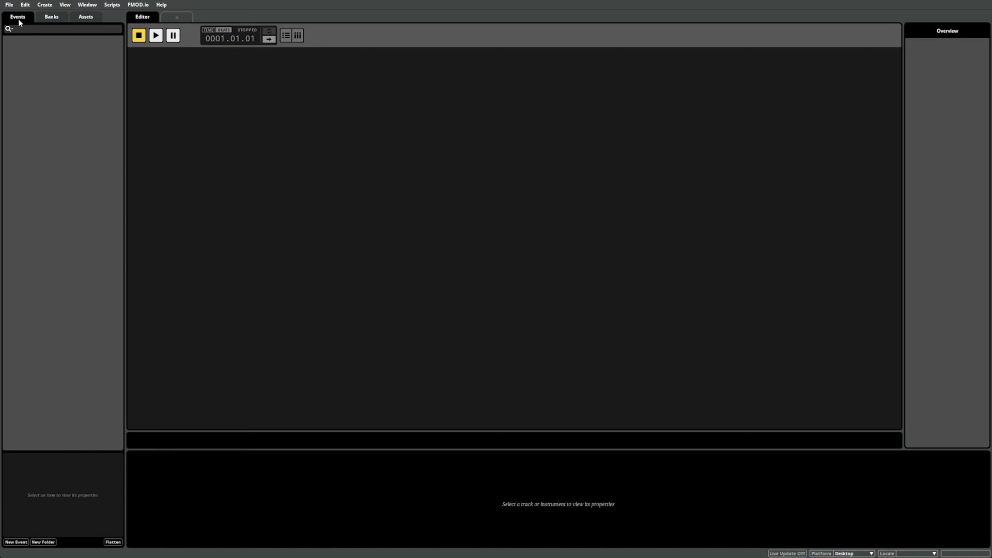
{"action": "right_click", "coordinate": [55, 84]}
{"action": "left_click", "coordinate": [69, 87]}
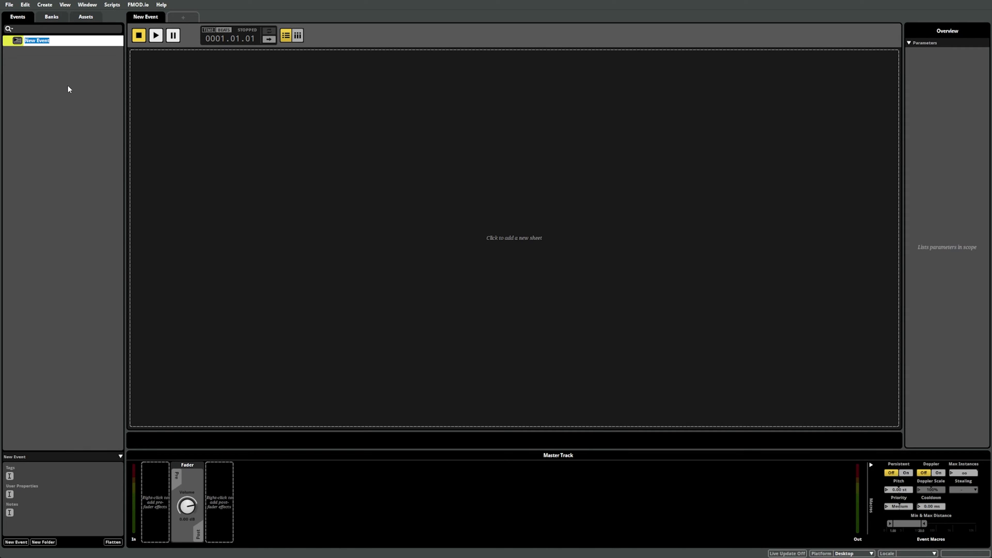
{"action": "type", "text": "Music"}
{"action": "key", "text": "Return"}
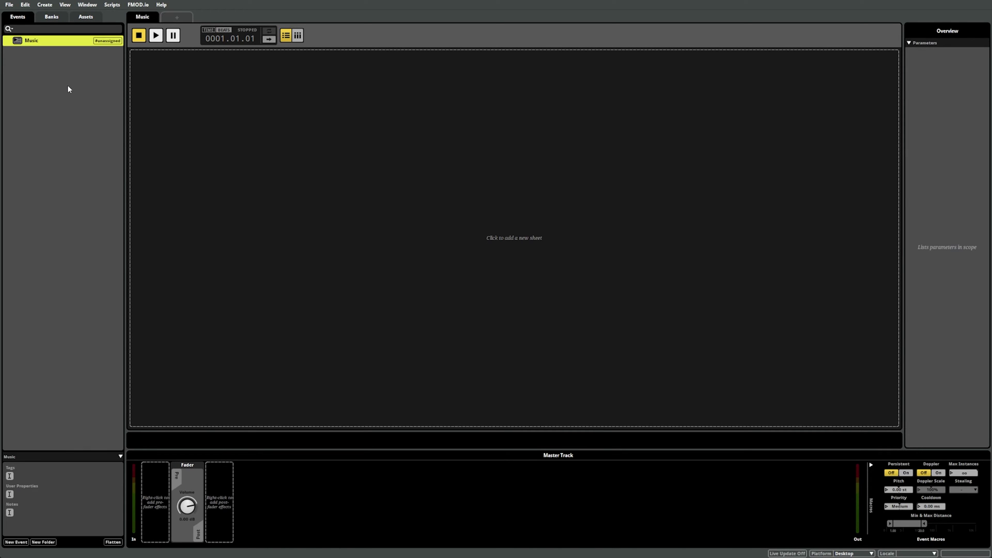
Give the Music event a timeline sheet and an Audio 1 track
{"action": "left_click", "coordinate": [293, 136]}
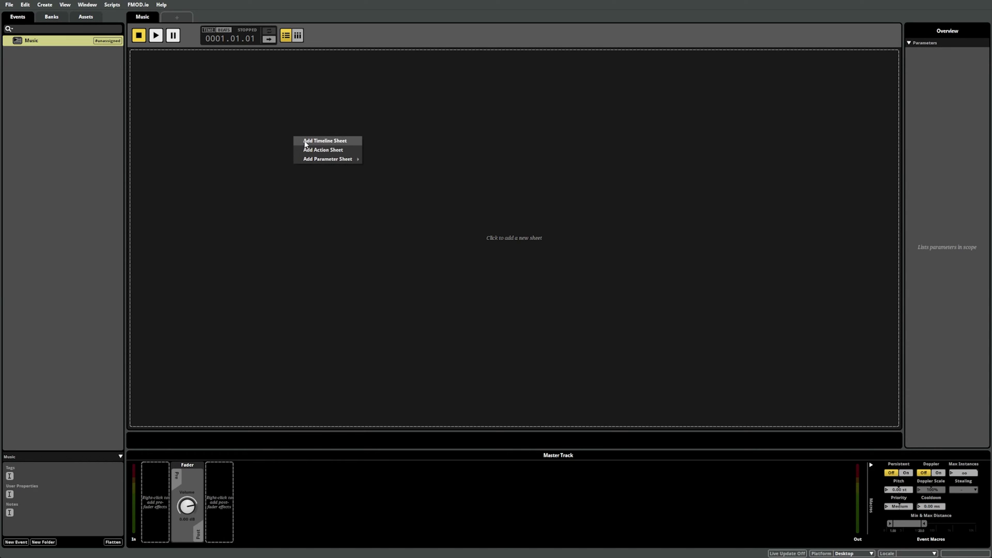
{"action": "left_click", "coordinate": [305, 141]}
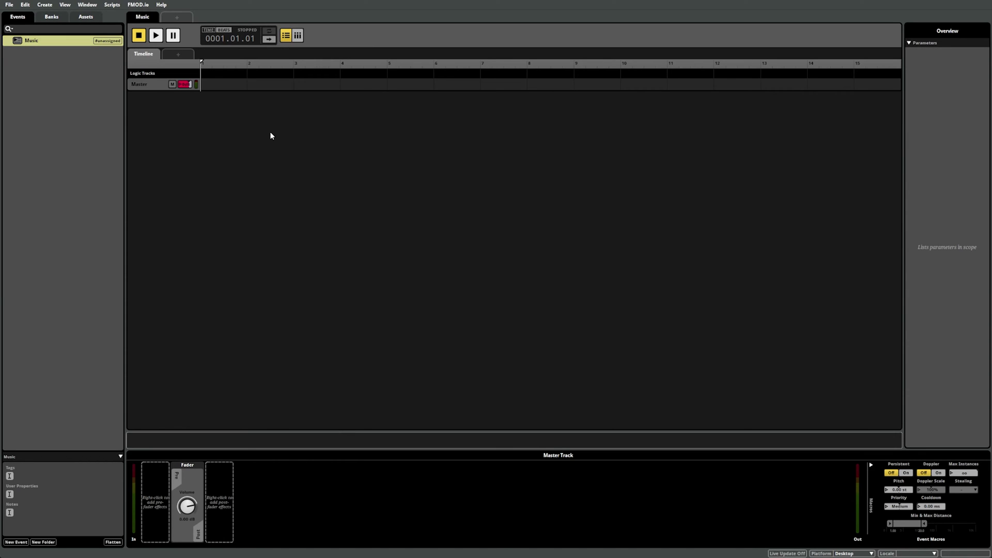
{"action": "right_click", "coordinate": [147, 85]}
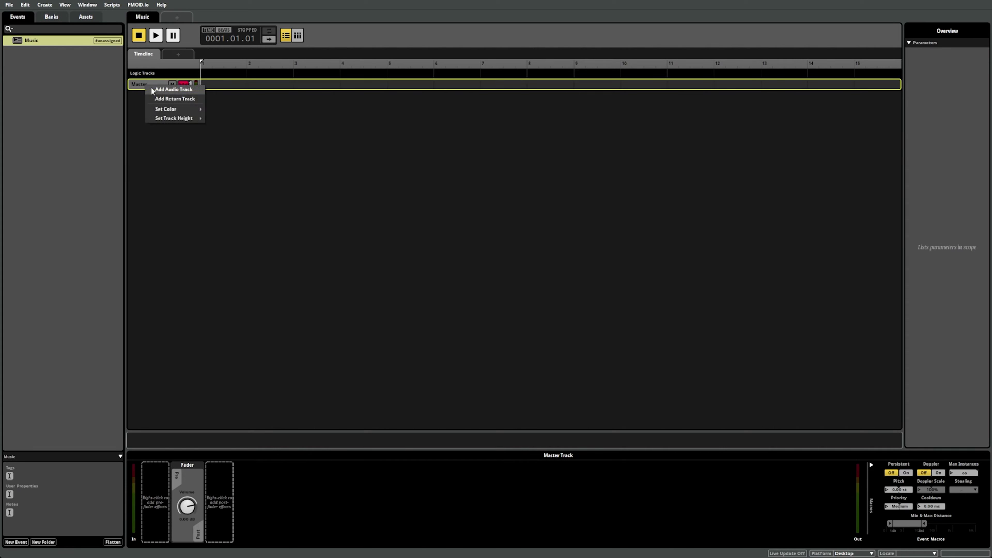
{"action": "left_click", "coordinate": [151, 87]}
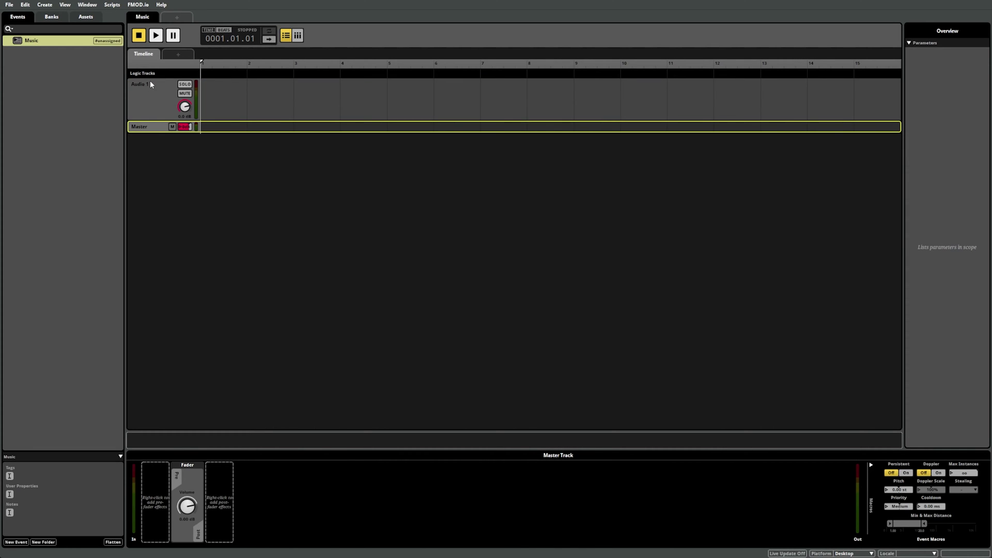
{"action": "left_click", "coordinate": [89, 18]}
Drop the Video 4 Music Transitions clip onto Audio 1 and slide it to bar 1
{"action": "left_click_drag", "start_coordinate": [50, 51], "coordinate": [209, 104]}
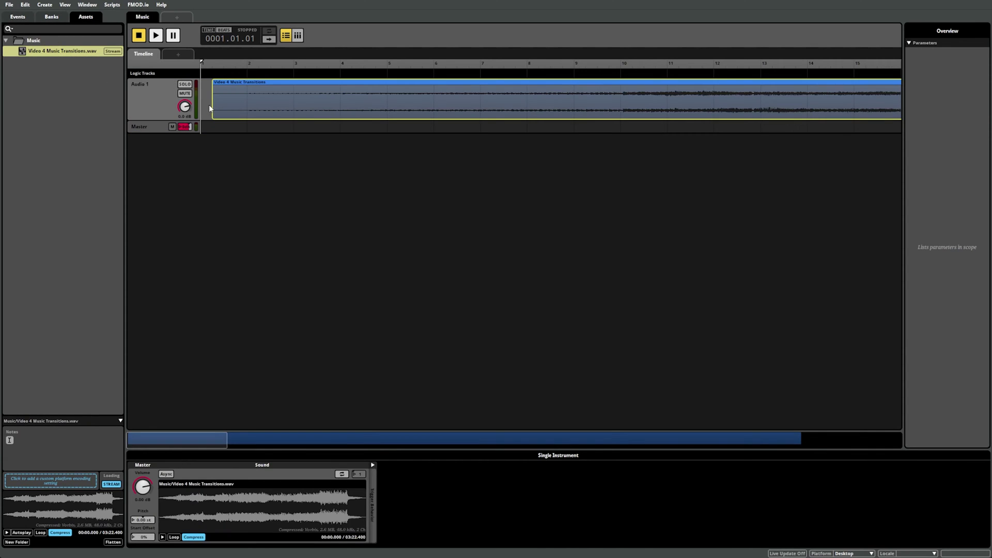
{"action": "left_click_drag", "start_coordinate": [329, 107], "coordinate": [288, 105]}
{"action": "left_click", "coordinate": [221, 32]}
{"action": "left_click", "coordinate": [221, 32]}
Add a 150 BPM tempo marker at the timeline start, then zoom out to show the whole clip
{"action": "left_click", "coordinate": [230, 72]}
{"action": "right_click", "coordinate": [231, 71]}
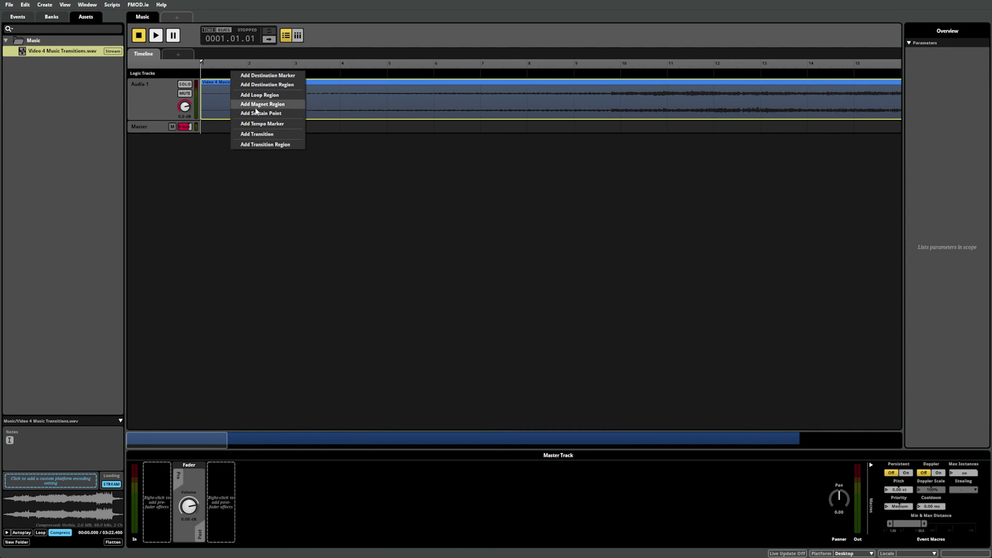
{"action": "left_click", "coordinate": [262, 124]}
{"action": "mouse_move", "coordinate": [246, 77]}
{"action": "left_mouse_down"}
{"action": "mouse_move", "coordinate": [228, 77]}
{"action": "mouse_move", "coordinate": [263, 77]}
{"action": "mouse_move", "coordinate": [206, 78]}
{"action": "left_mouse_up"}
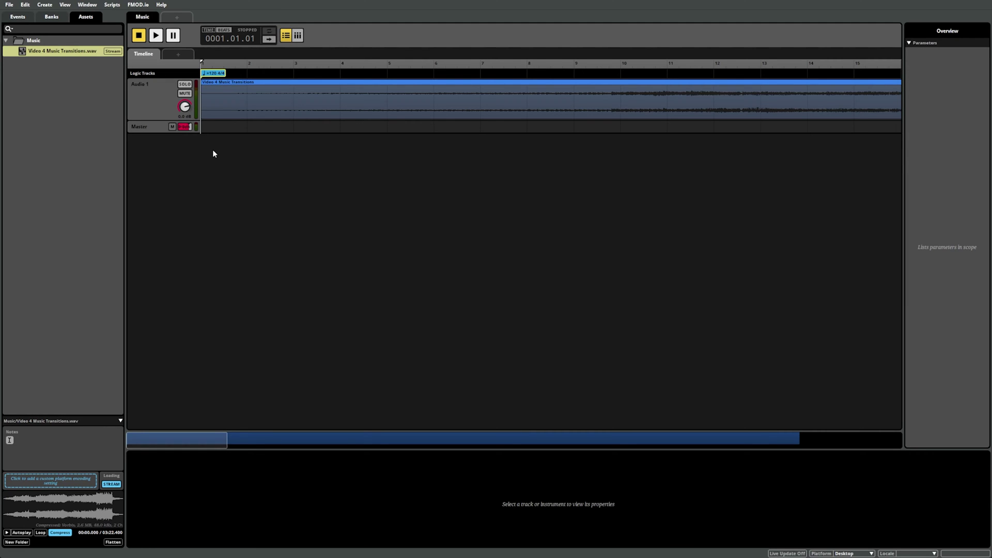
{"action": "double_click", "coordinate": [212, 74]}
{"action": "type", "text": "150"}
{"action": "key", "text": "Return"}
{"action": "mouse_move", "coordinate": [227, 442]}
{"action": "left_mouse_down"}
{"action": "mouse_move", "coordinate": [824, 442]}
{"action": "mouse_move", "coordinate": [222, 443]}
{"action": "left_mouse_up"}
{"action": "scroll", "coordinate": [268, 173], "scroll_direction": "down", "scroll_amount": 8}
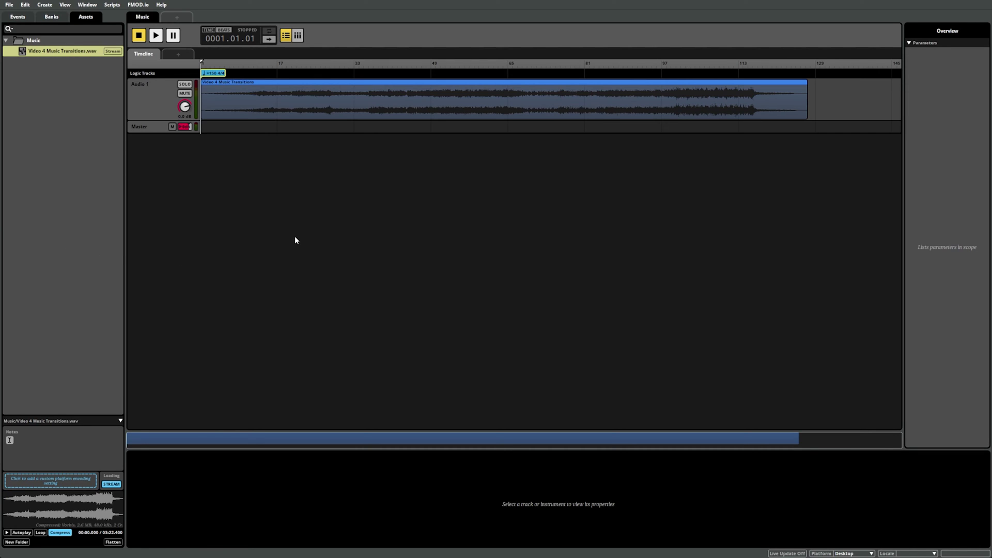
Add a destination marker named Start at the beginning of the timeline
{"action": "right_click", "coordinate": [317, 76]}
{"action": "left_click", "coordinate": [325, 78]}
{"action": "double_click", "coordinate": [327, 76]}
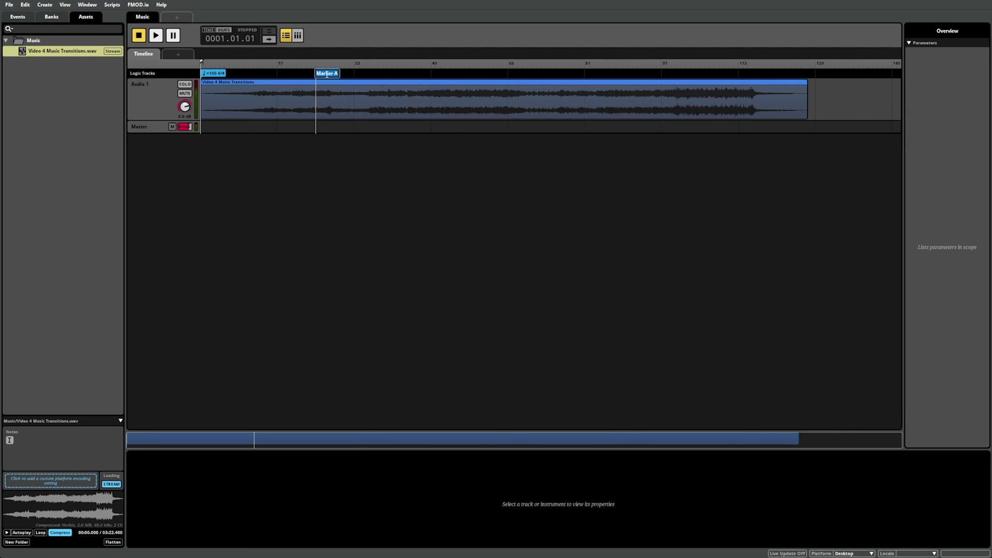
{"action": "type", "text": "Start"}
{"action": "key", "text": "Return"}
{"action": "left_click_drag", "start_coordinate": [326, 75], "coordinate": [205, 87]}
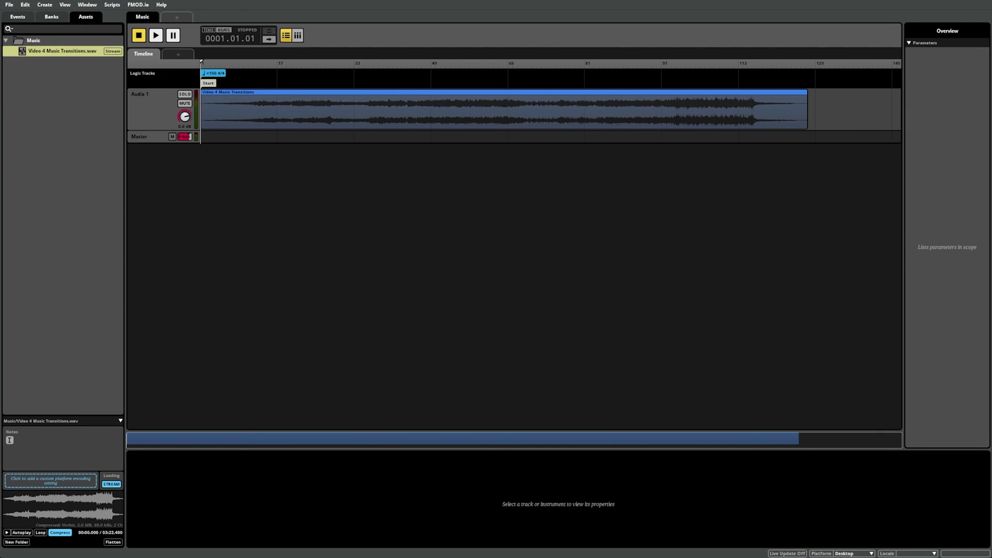
Add a second destination marker named Section A near the start of the music
{"action": "right_click", "coordinate": [248, 84]}
{"action": "left_click", "coordinate": [260, 89]}
{"action": "type", "text": "Section A"}
{"action": "key", "text": "Return"}
{"action": "scroll", "coordinate": [212, 129], "scroll_direction": "up", "scroll_amount": 4}
{"action": "scroll", "coordinate": [269, 122], "scroll_direction": "up", "scroll_amount": 2}
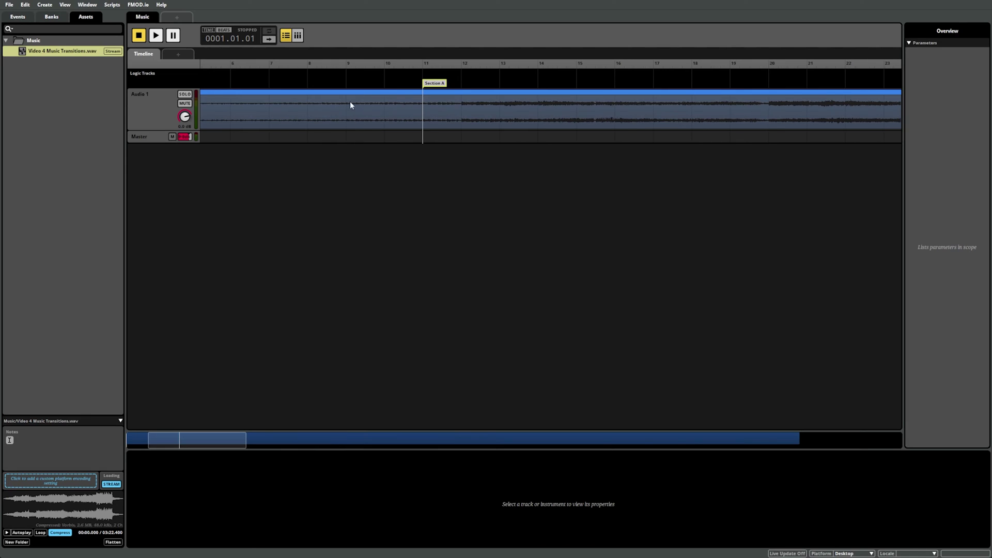
{"action": "mouse_move", "coordinate": [417, 83]}
{"action": "left_mouse_down"}
{"action": "mouse_move", "coordinate": [121, 87]}
{"action": "mouse_move", "coordinate": [248, 86]}
{"action": "left_mouse_up"}
Place Section A at about bar 2 and check where Sections B and C fall
{"action": "left_click_drag", "start_coordinate": [182, 448], "coordinate": [307, 447]}
{"action": "left_click", "coordinate": [606, 85]}
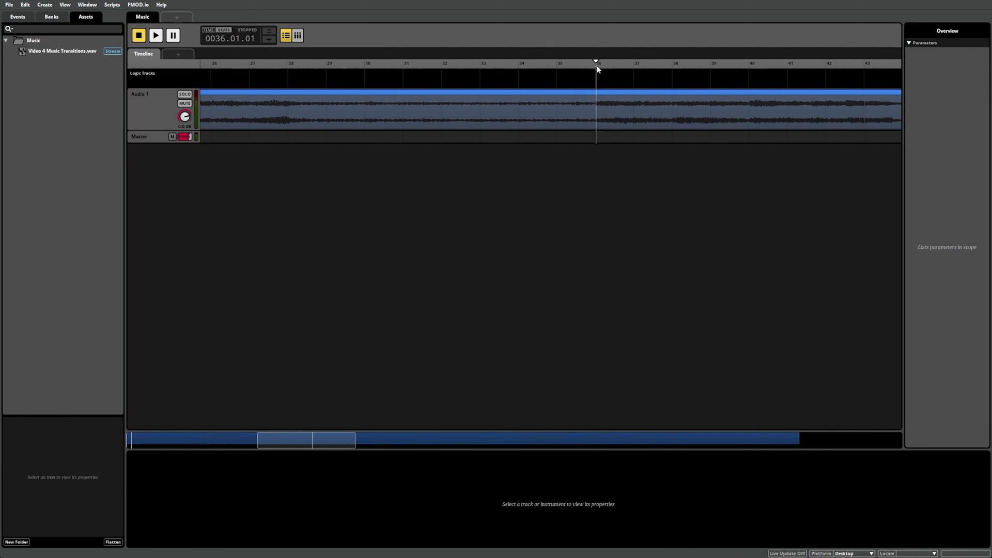
{"action": "scroll", "coordinate": [606, 88], "scroll_direction": "right", "scroll_amount": 10}
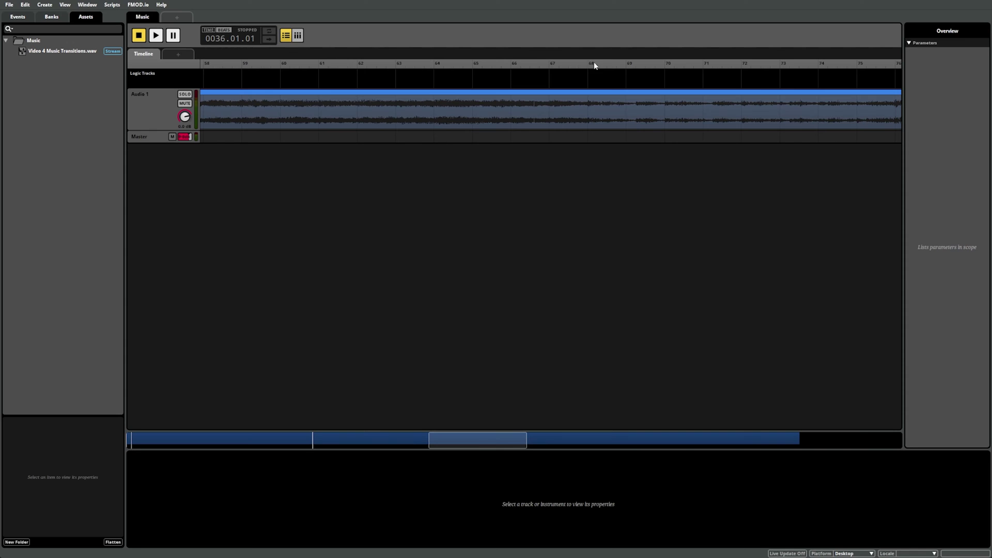
{"action": "left_click", "coordinate": [573, 63]}
{"action": "key", "text": "Home"}
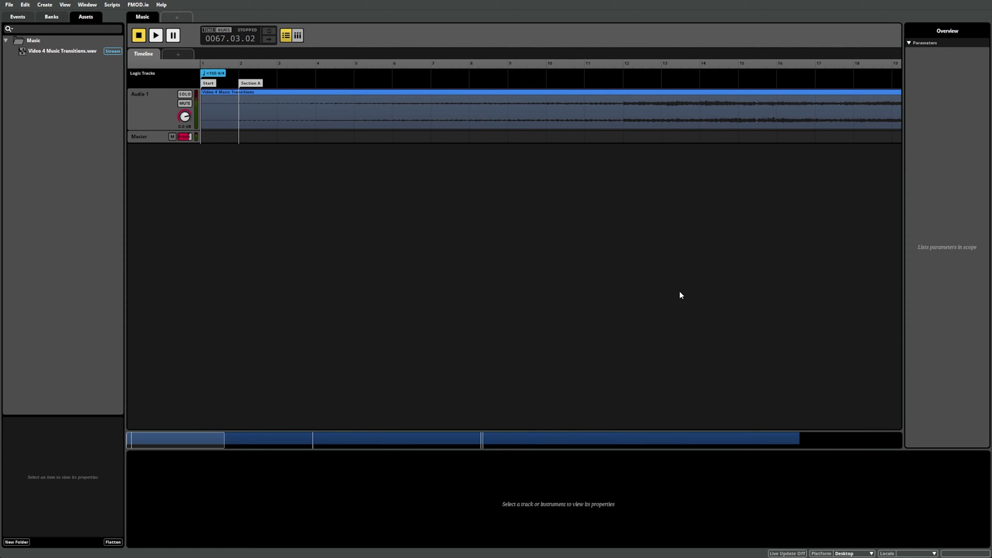
{"action": "left_click_drag", "start_coordinate": [243, 65], "coordinate": [499, 65]}
{"action": "left_click", "coordinate": [622, 63]}
Play the music from around bar 12 and again from just before Section B
{"action": "key", "text": "space"}
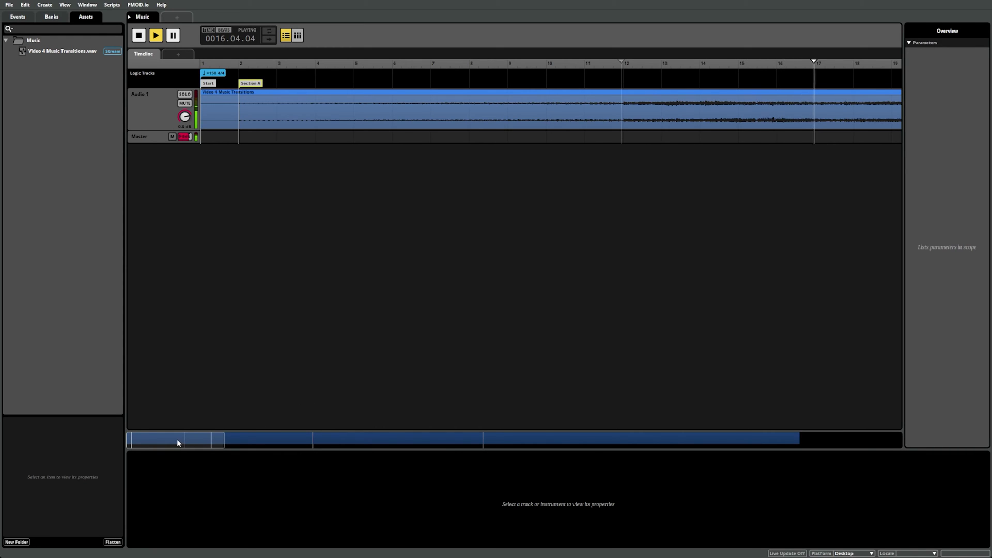
{"action": "key", "text": "space"}
{"action": "left_click_drag", "start_coordinate": [173, 444], "coordinate": [324, 444]}
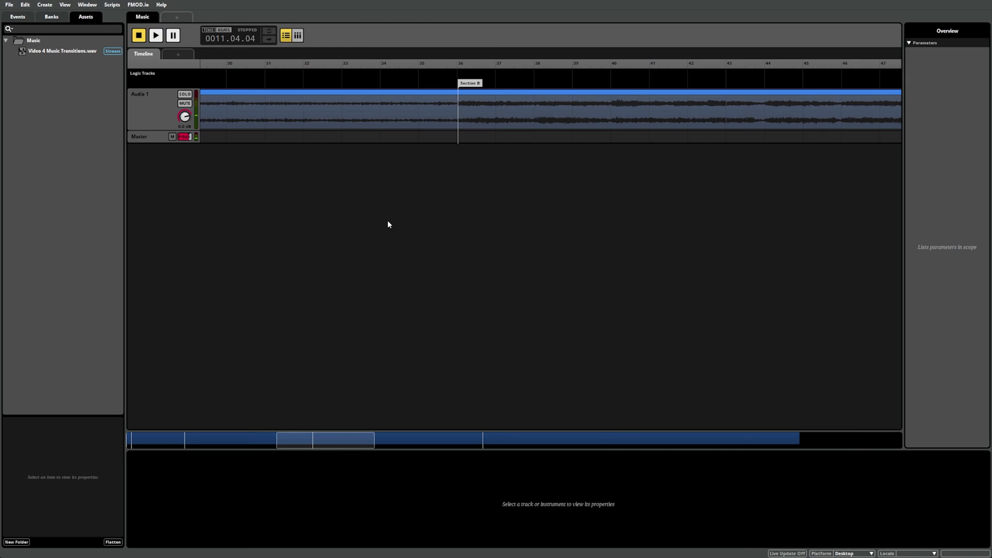
{"action": "left_click", "coordinate": [454, 62]}
{"action": "key", "text": "space"}
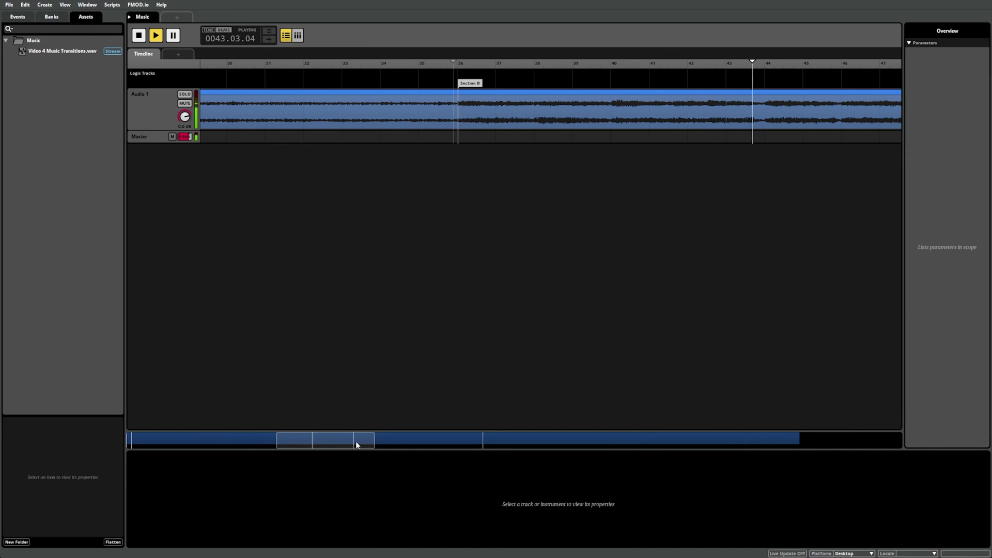
{"action": "key", "text": "space"}
Play the music from Section C, then zoom out over the whole timeline
{"action": "left_click_drag", "start_coordinate": [355, 441], "coordinate": [515, 442]}
{"action": "left_click", "coordinate": [495, 64]}
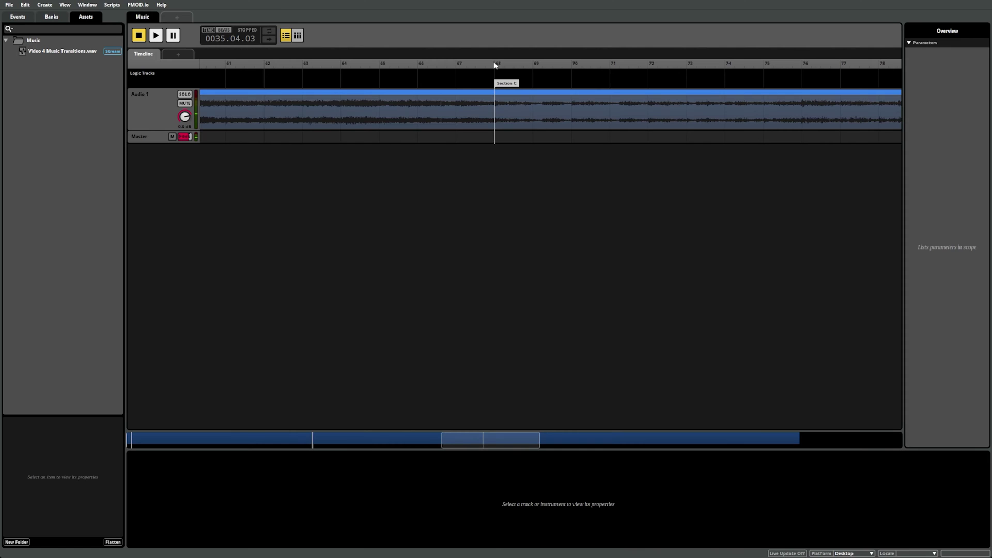
{"action": "key", "text": "space"}
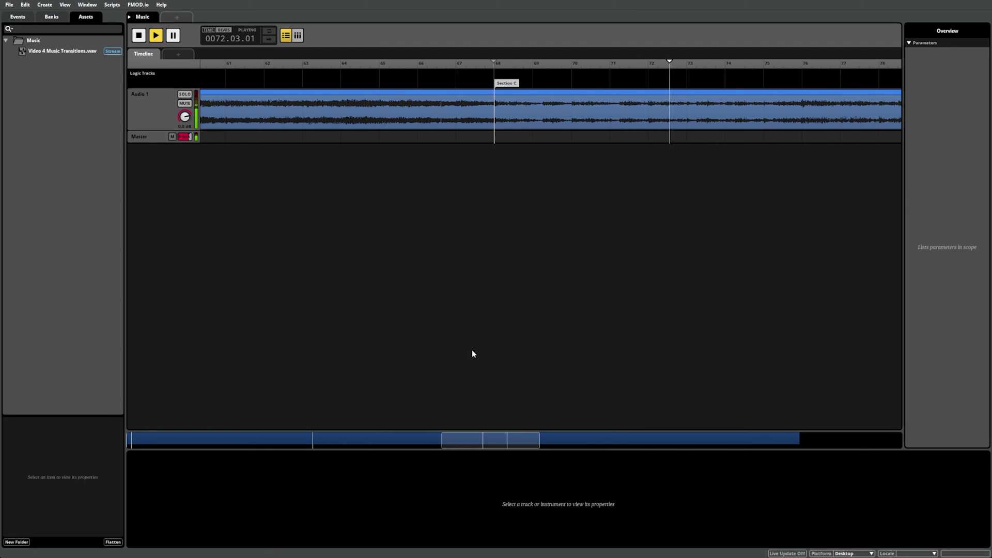
{"action": "key", "text": "space"}
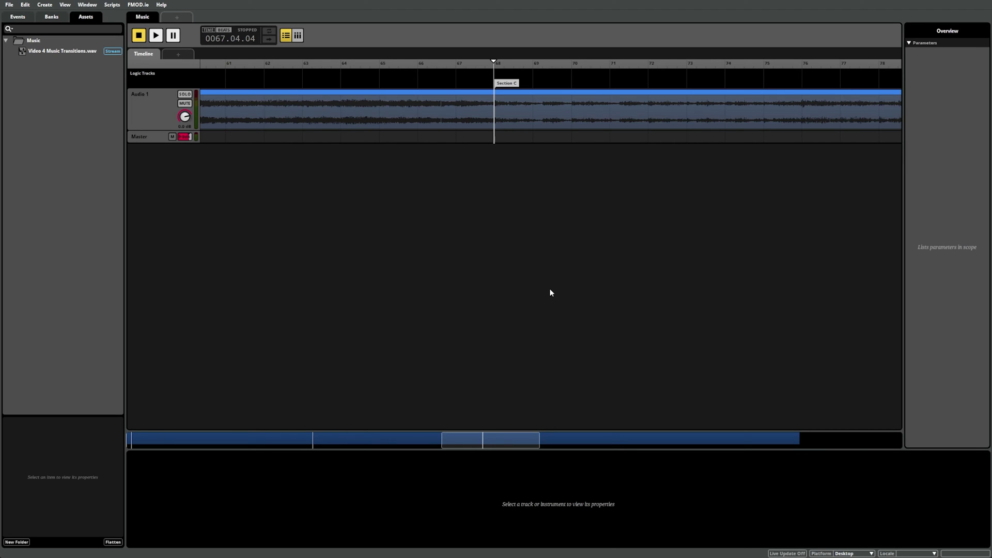
{"action": "left_click_drag", "start_coordinate": [514, 443], "coordinate": [199, 443]}
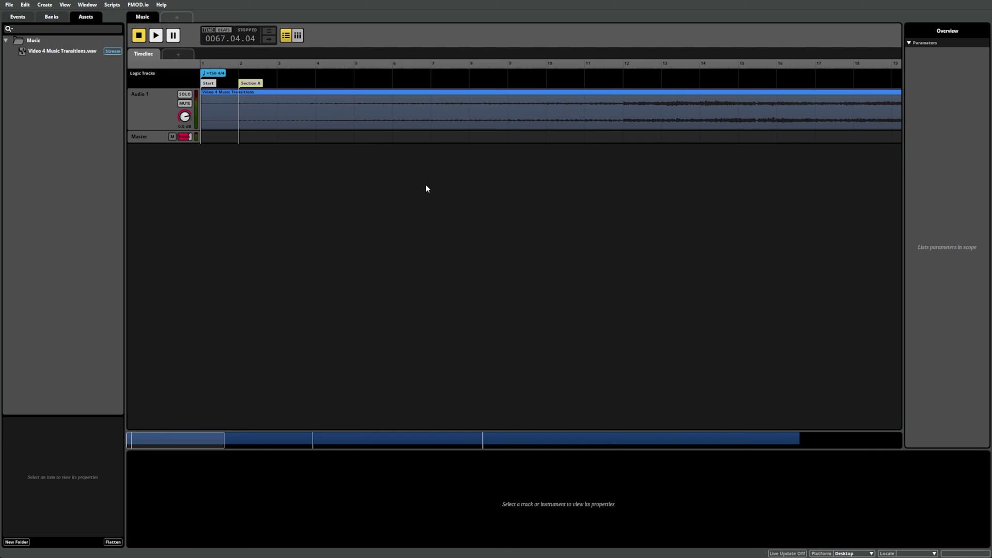
{"action": "scroll", "coordinate": [424, 188], "scroll_direction": "down", "scroll_amount": 8}
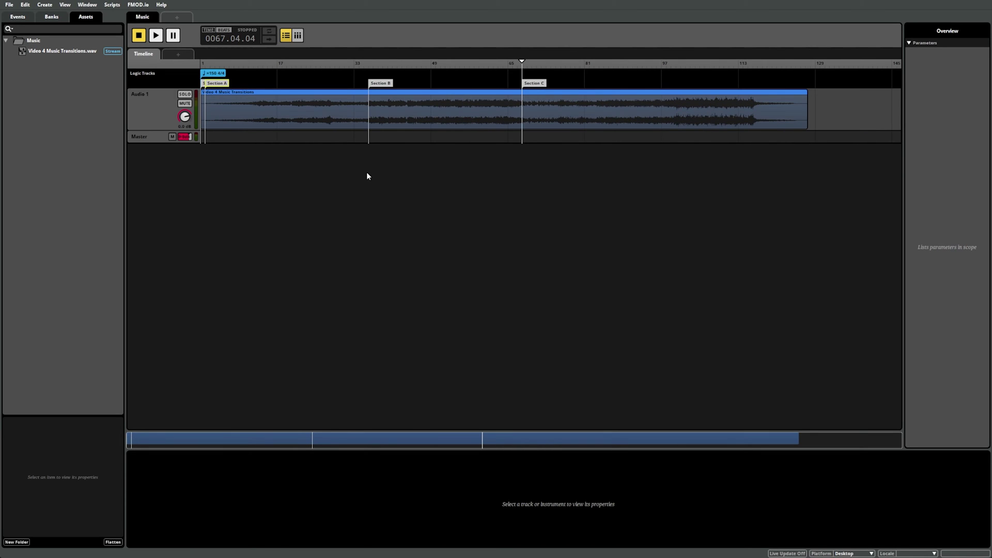
Add a loop region in its own lane, spanning bar 1 to near the music's end
{"action": "right_click", "coordinate": [241, 85]}
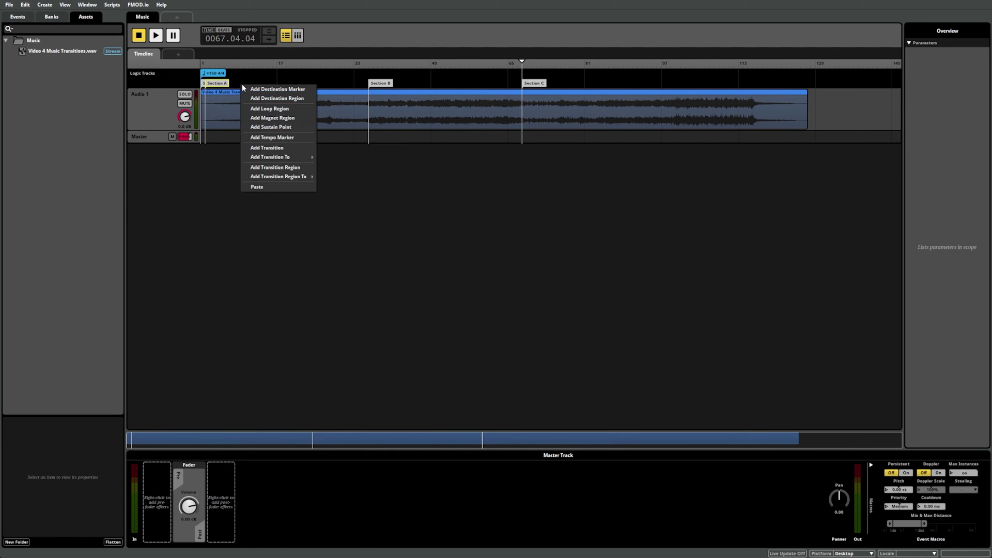
{"action": "left_click", "coordinate": [273, 109]}
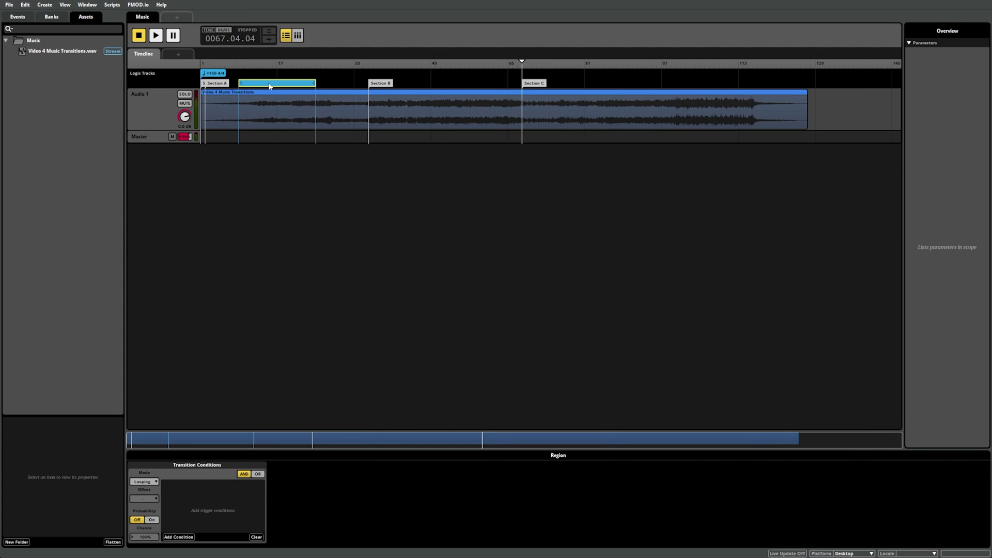
{"action": "left_click_drag", "start_coordinate": [268, 86], "coordinate": [267, 97]}
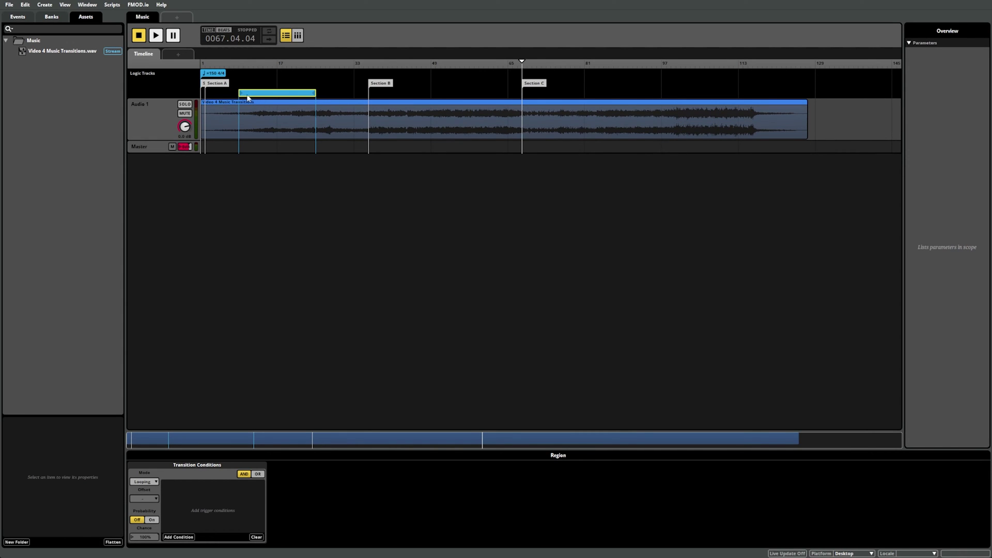
{"action": "left_click_drag", "start_coordinate": [240, 93], "coordinate": [205, 93]}
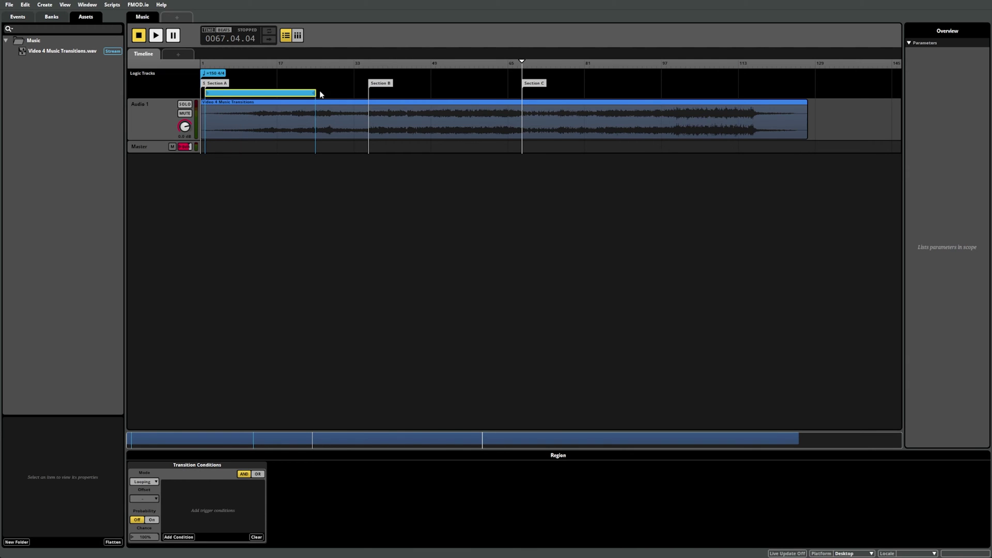
{"action": "left_click_drag", "start_coordinate": [317, 93], "coordinate": [752, 94]}
{"action": "left_click", "coordinate": [546, 96]}
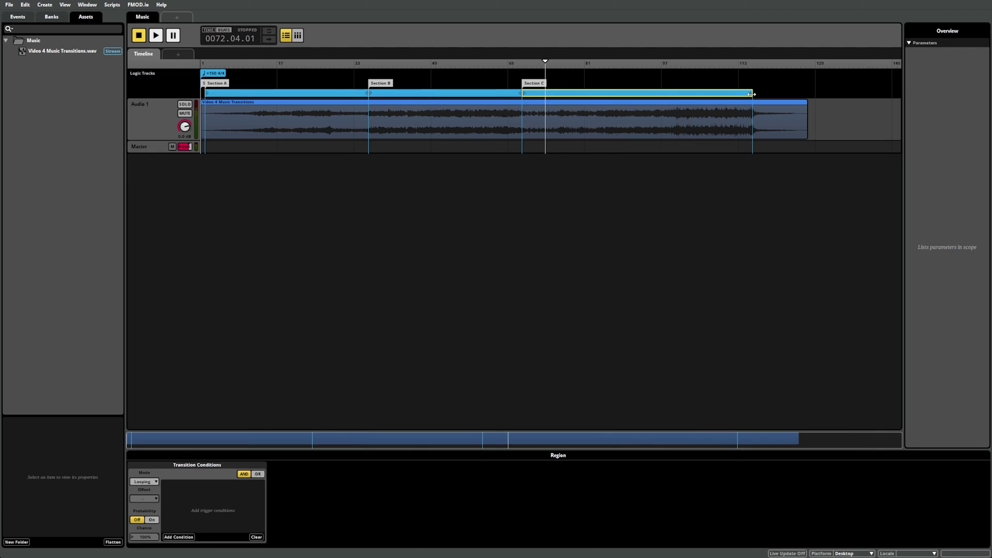
{"action": "left_click", "coordinate": [366, 226]}
{"action": "left_click_drag", "start_coordinate": [234, 66], "coordinate": [197, 74]}
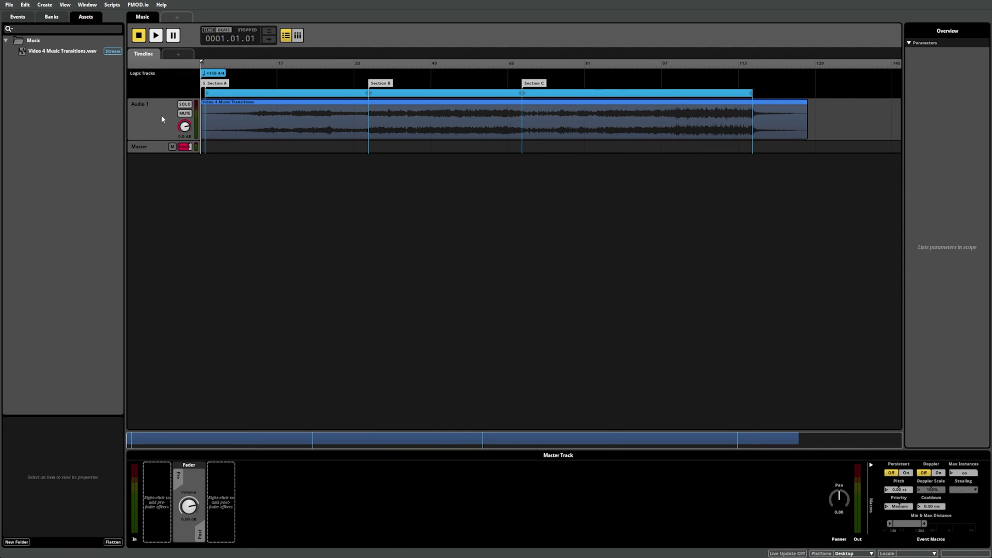
{"action": "scroll", "coordinate": [165, 105], "scroll_direction": "up", "scroll_amount": 3}
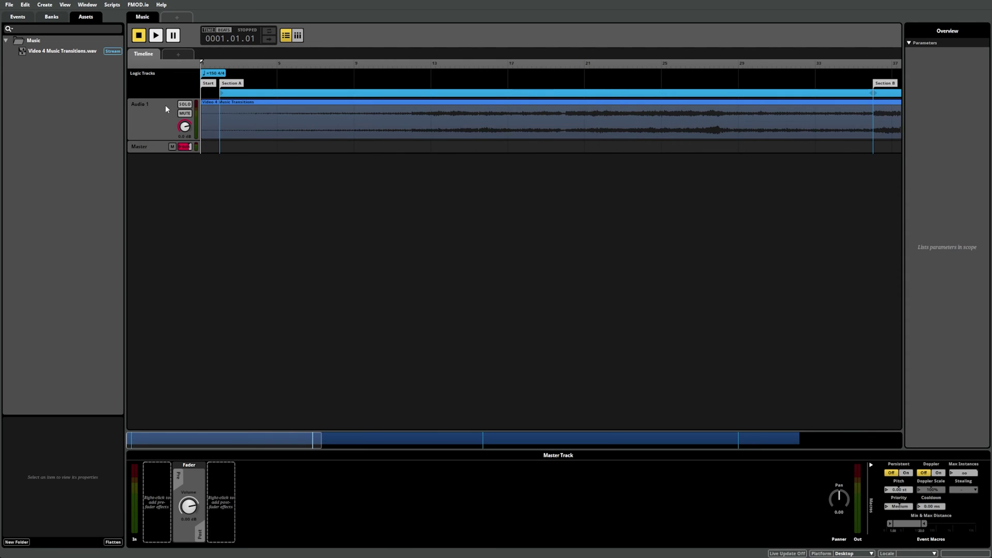
Add a transition marker near bar 5 with its destination set to the Section B marker
{"action": "right_click", "coordinate": [286, 84]}
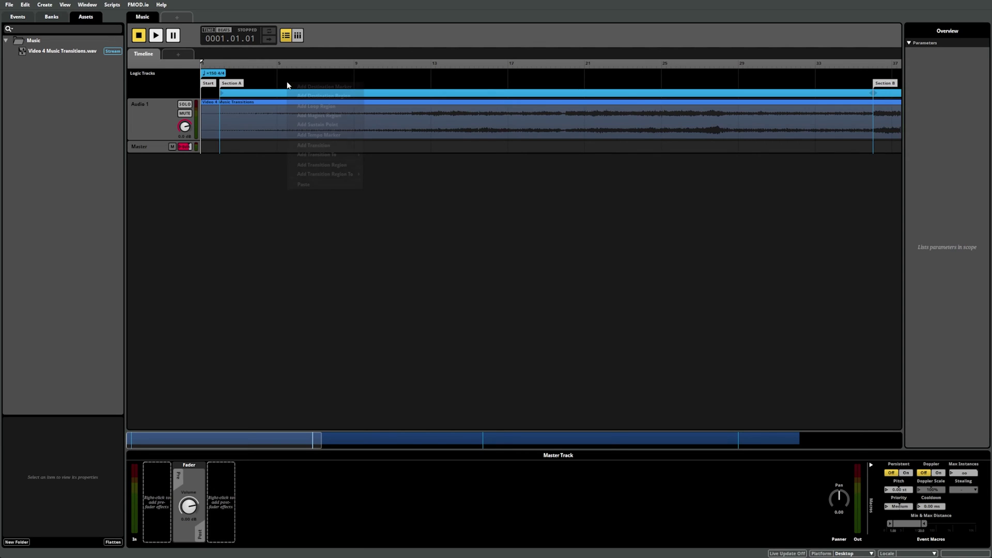
{"action": "left_click", "coordinate": [335, 145]}
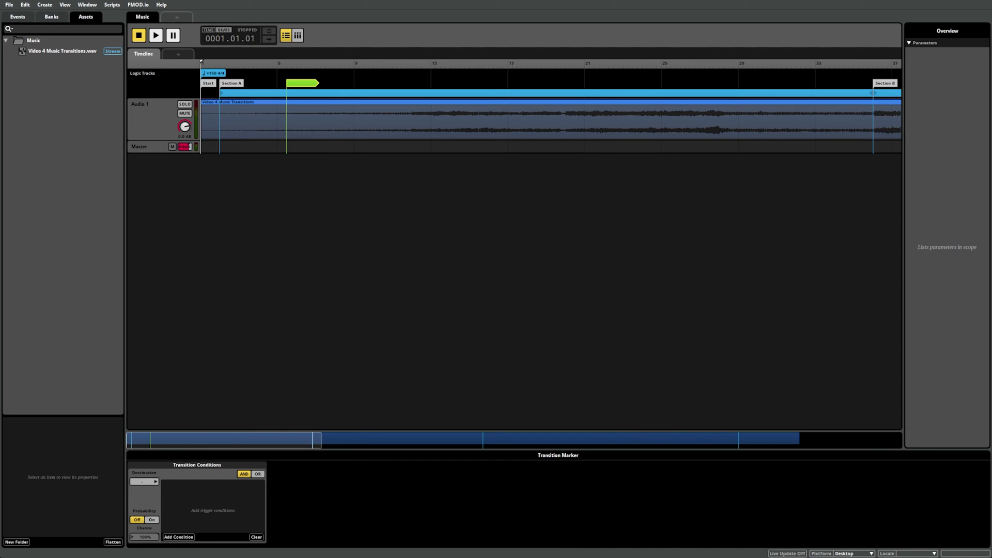
{"action": "left_click", "coordinate": [144, 484]}
{"action": "mouse_move", "coordinate": [186, 482]}
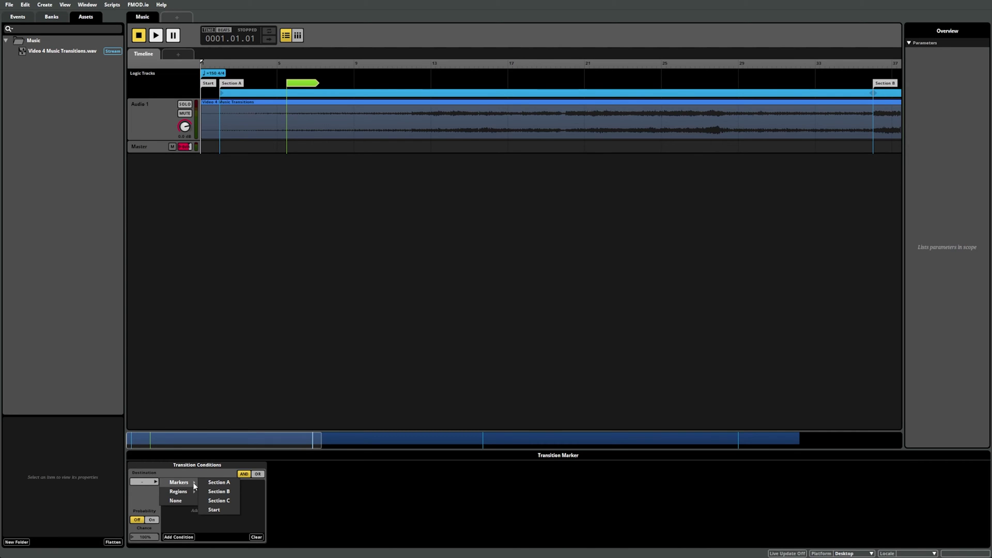
{"action": "left_click", "coordinate": [219, 491]}
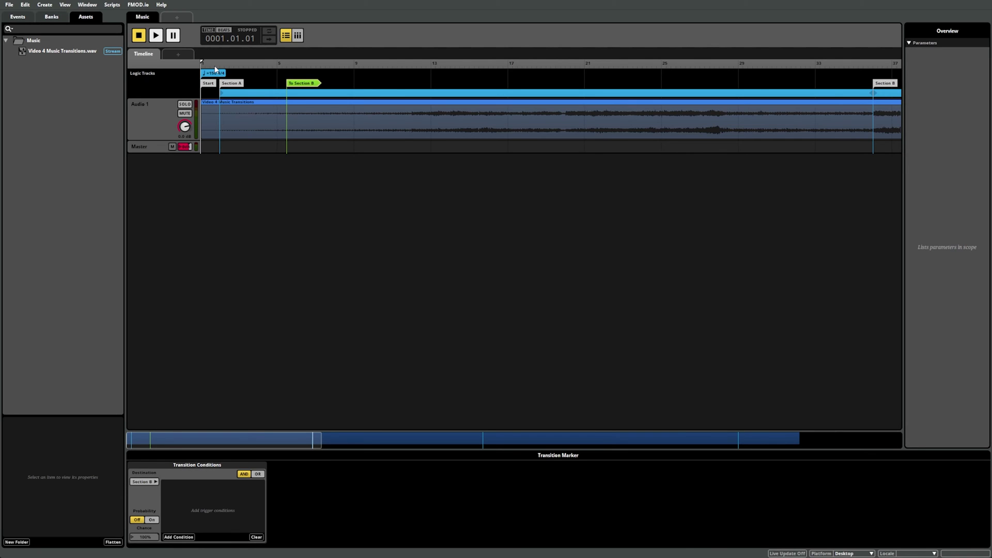
{"action": "left_click_drag", "start_coordinate": [216, 66], "coordinate": [854, 77]}
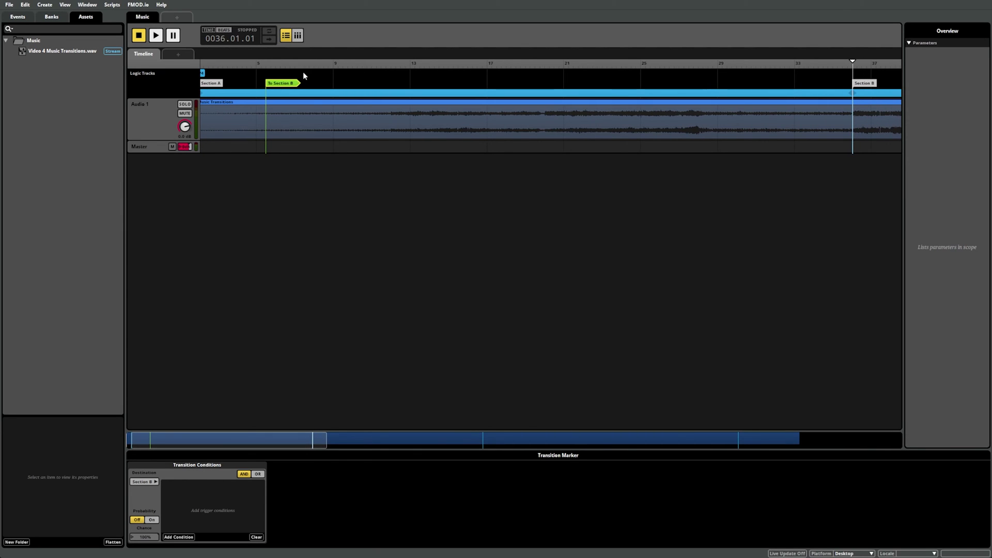
Move the To Section B transition to about bar 12 and play from just before it
{"action": "left_click_drag", "start_coordinate": [262, 67], "coordinate": [156, 60]}
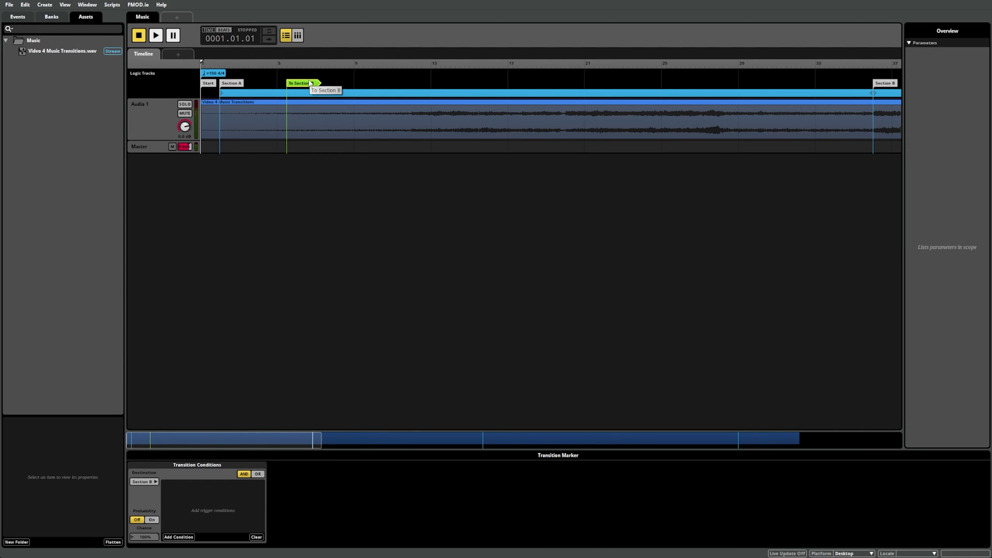
{"action": "left_click_drag", "start_coordinate": [304, 82], "coordinate": [430, 83]}
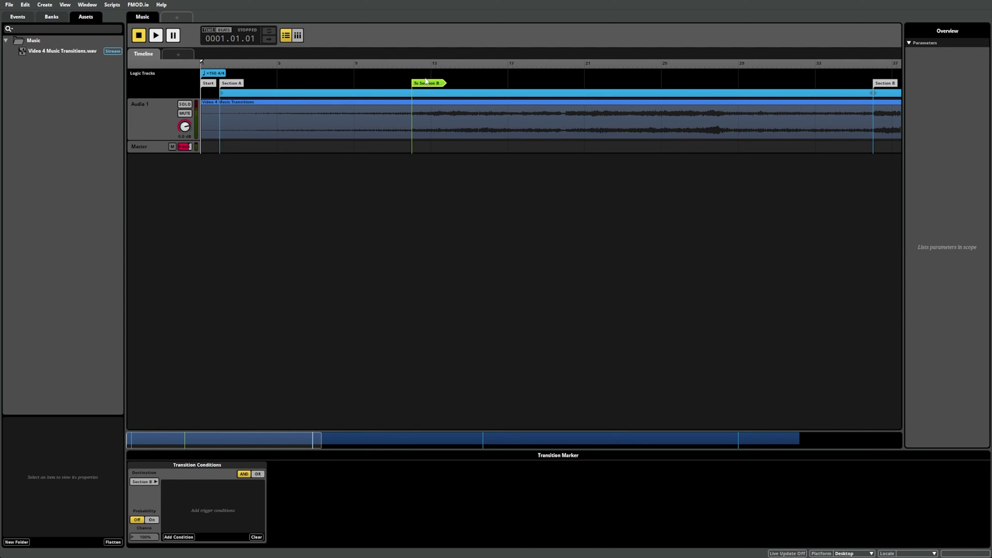
{"action": "left_click", "coordinate": [389, 64]}
{"action": "key", "text": "space"}
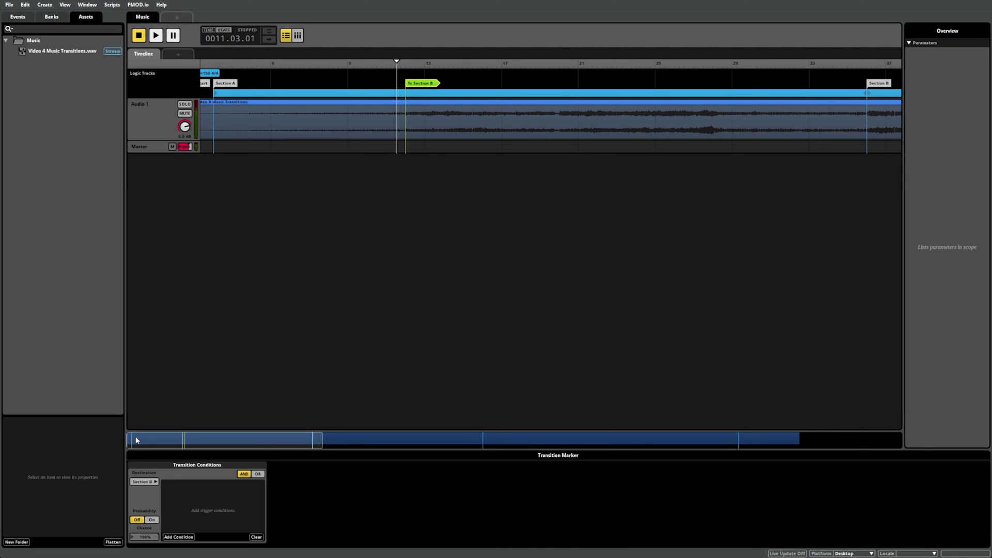
Add a parameter condition to the transition using a new parameter named Music_Transition
{"action": "left_click", "coordinate": [179, 538]}
{"action": "mouse_move", "coordinate": [179, 525]}
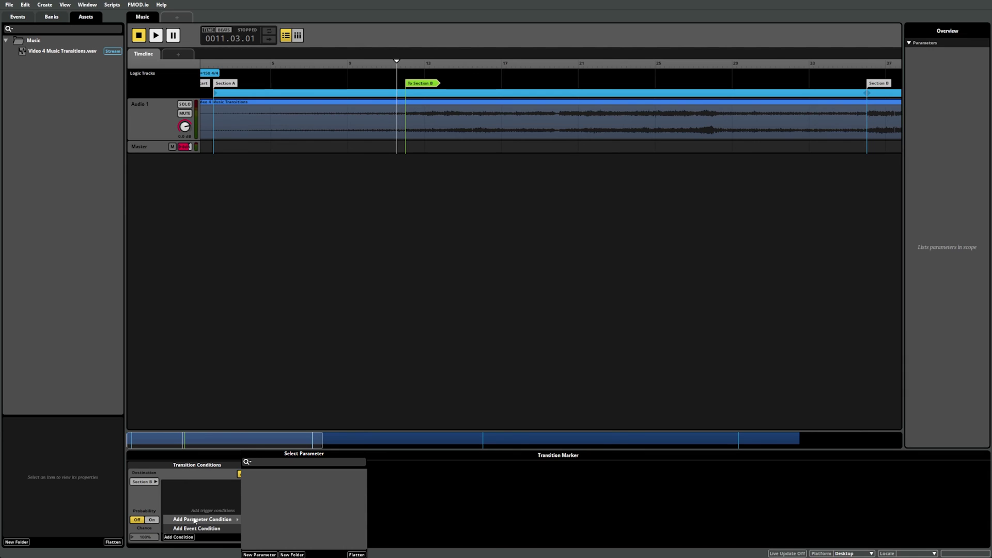
{"action": "left_click", "coordinate": [260, 555]}
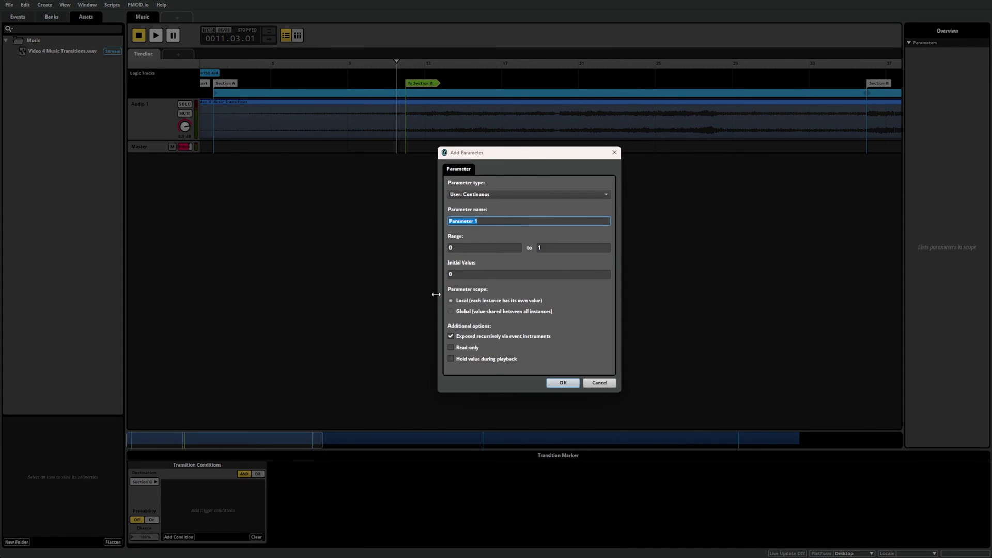
{"action": "left_click_drag", "start_coordinate": [492, 153], "coordinate": [488, 150]}
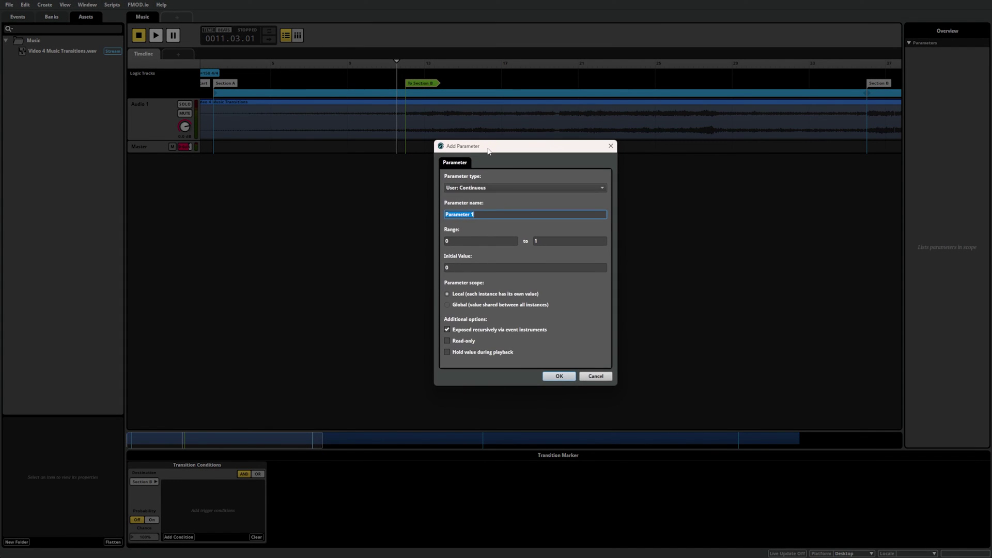
{"action": "type", "text": "Music_Transition"}
{"action": "left_click", "coordinate": [560, 375]}
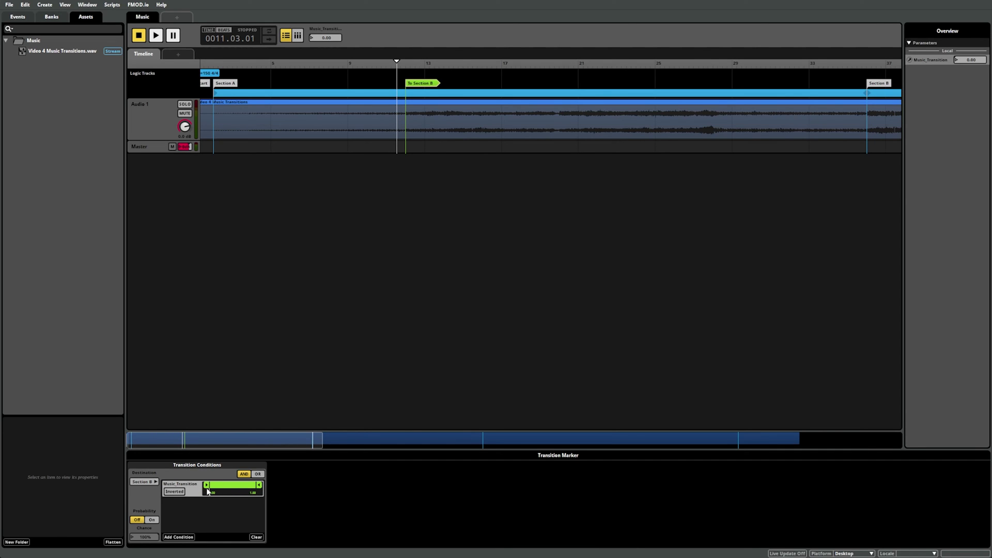
Narrow the Music_Transition condition to 1.00 only, test raising the value, then reset it to 0
{"action": "left_click_drag", "start_coordinate": [206, 488], "coordinate": [252, 488]}
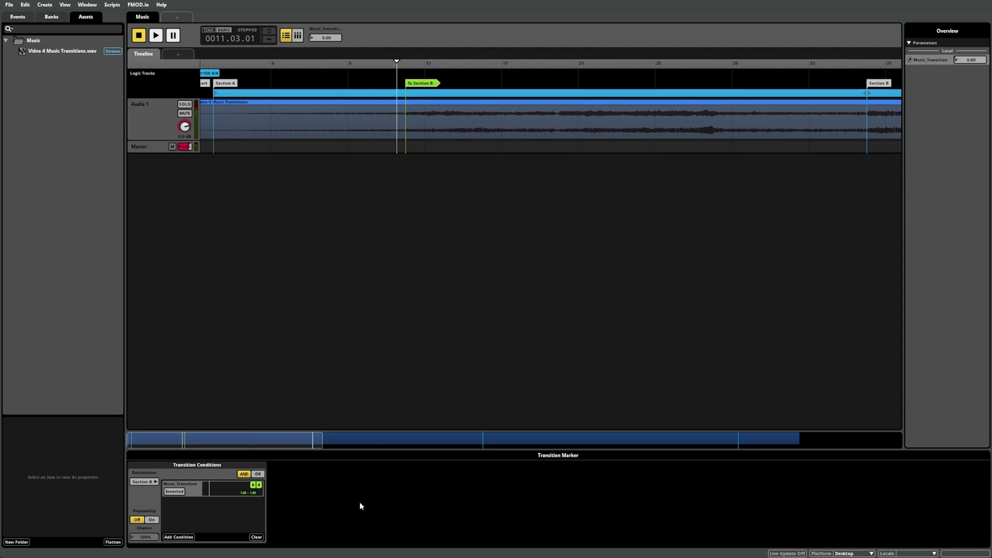
{"action": "left_click_drag", "start_coordinate": [331, 34], "coordinate": [331, 13]}
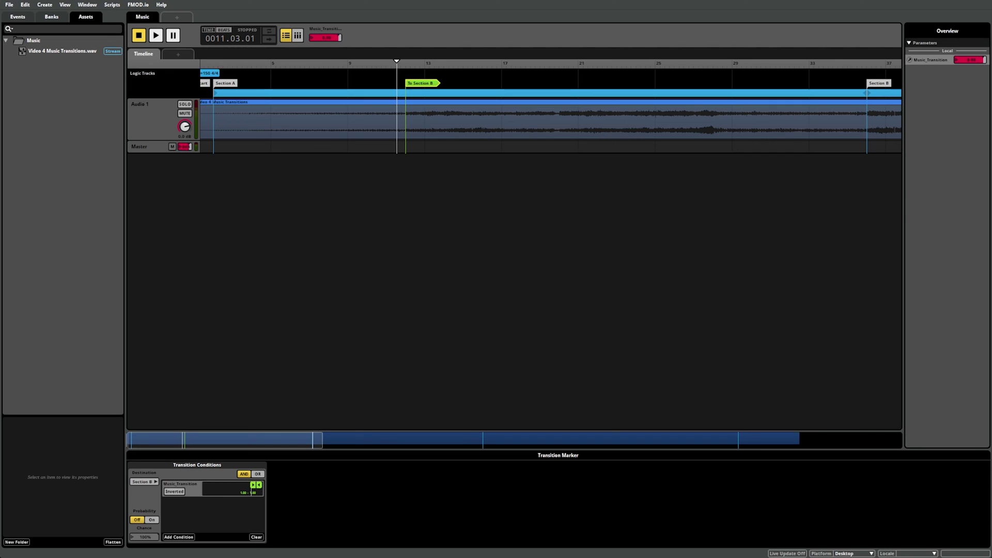
{"action": "left_click_drag", "start_coordinate": [252, 491], "coordinate": [209, 490]}
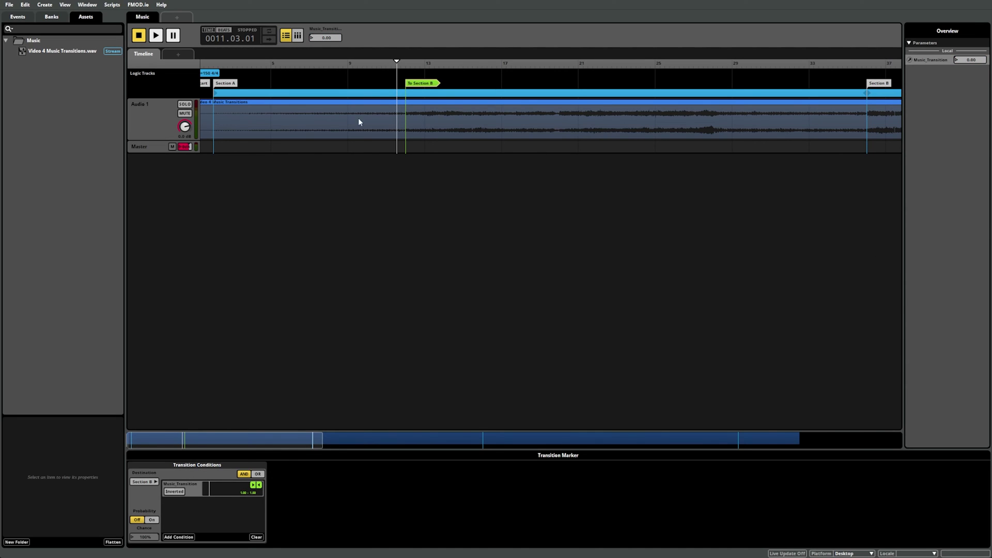
Test the conditional jump by playing before the marker and raising Music_Transition to 1.00, then stop at bar 7
{"action": "left_click_drag", "start_coordinate": [394, 62], "coordinate": [384, 63]}
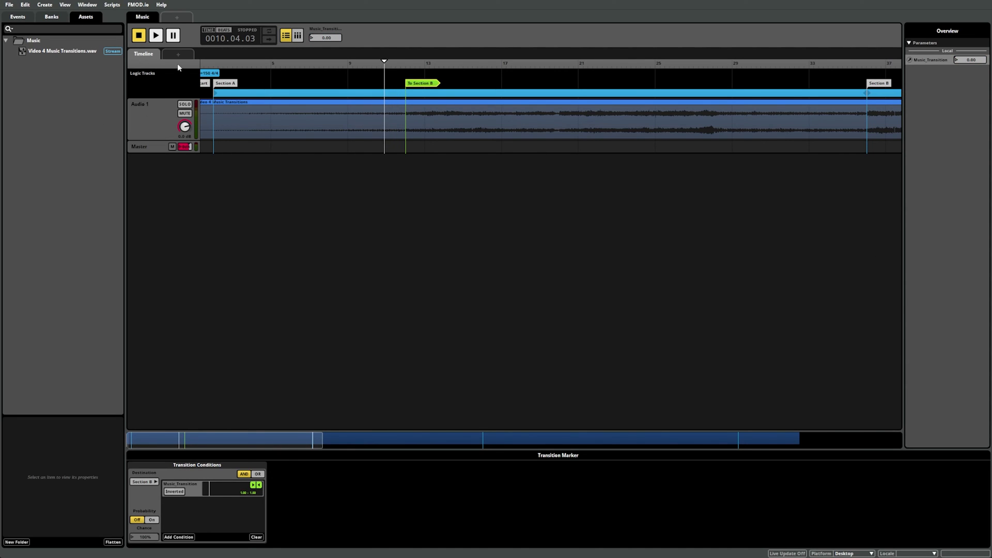
{"action": "left_click", "coordinate": [156, 37]}
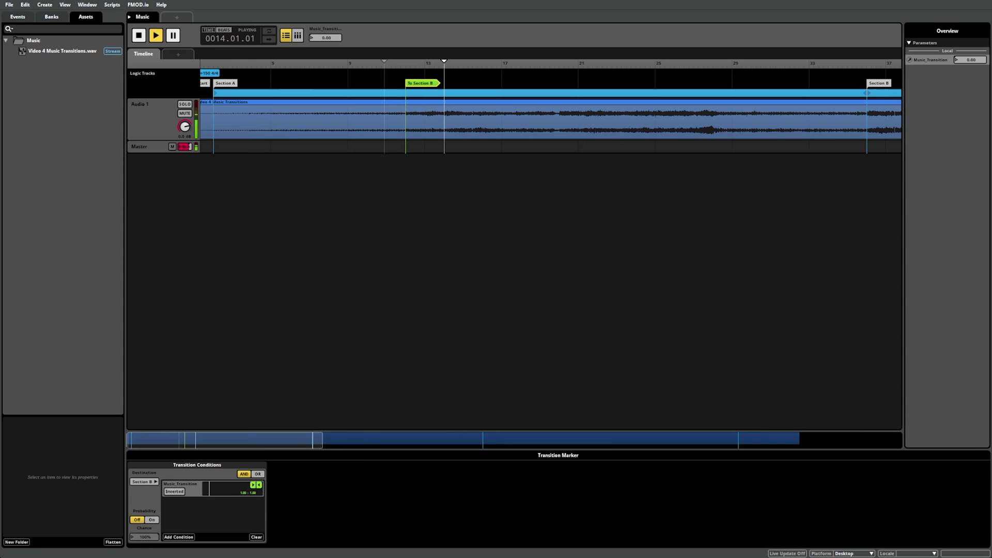
{"action": "left_click", "coordinate": [139, 35]}
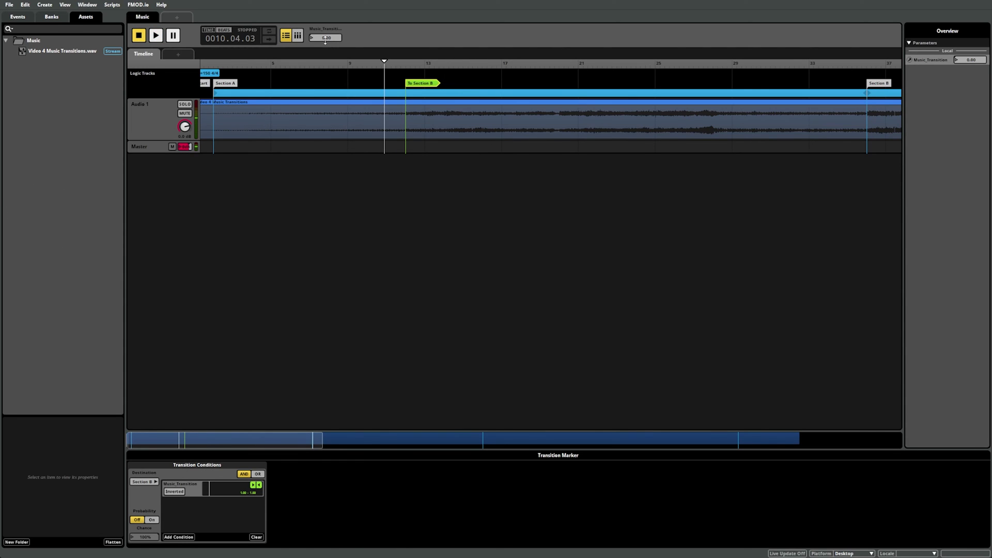
{"action": "left_click_drag", "start_coordinate": [209, 488], "coordinate": [257, 488]}
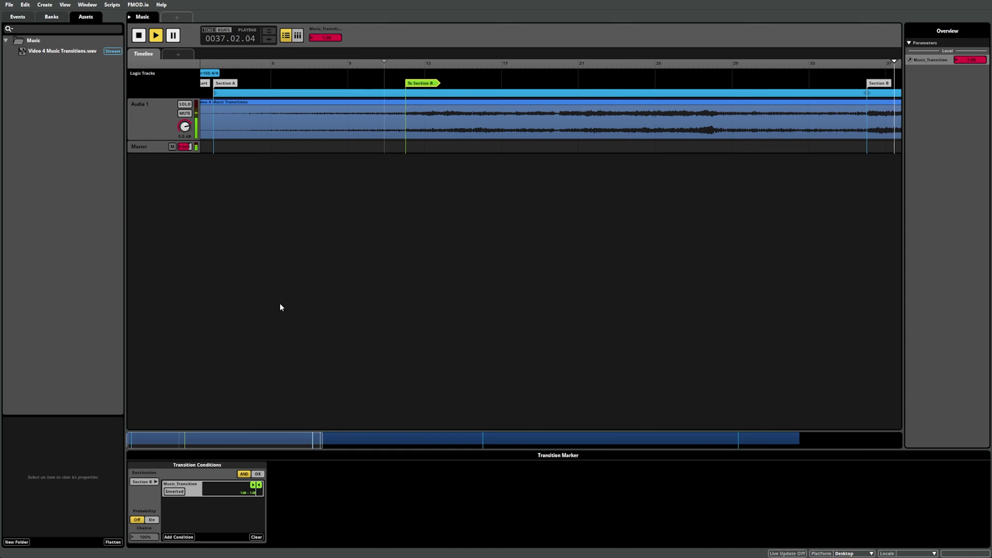
{"action": "left_click", "coordinate": [139, 35]}
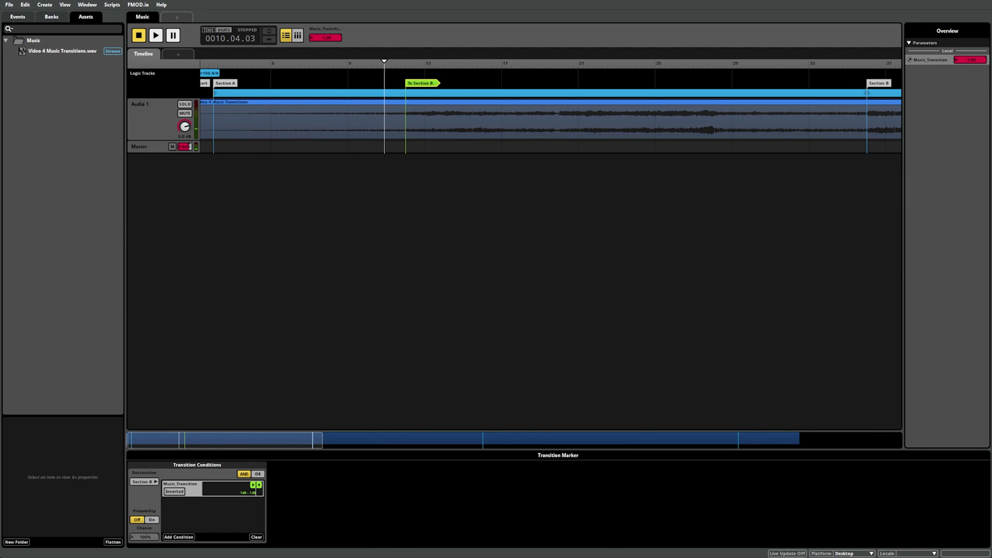
{"action": "left_click", "coordinate": [325, 206]}
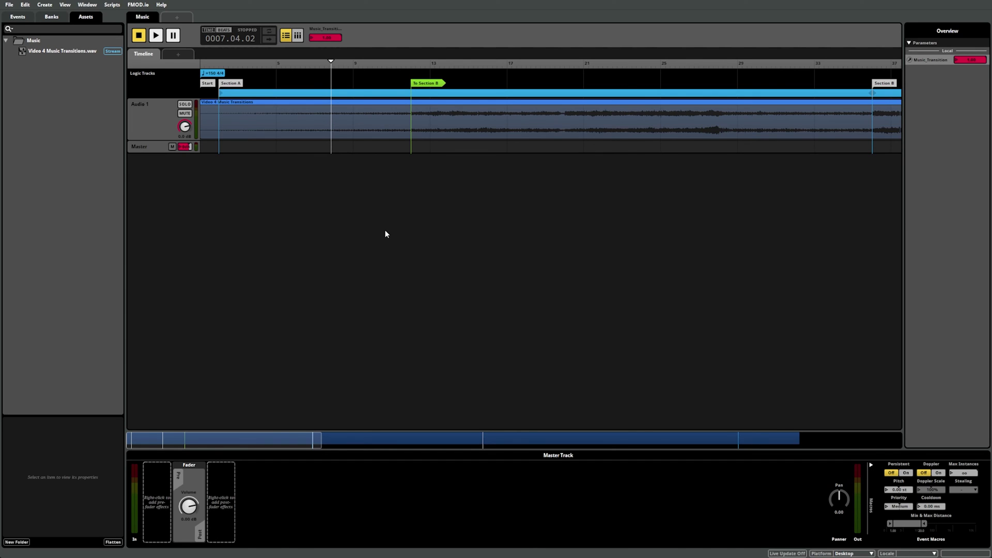
Add a transition region at bar 7 on the logic track and move it onto its own lane
{"action": "right_click", "coordinate": [329, 80]}
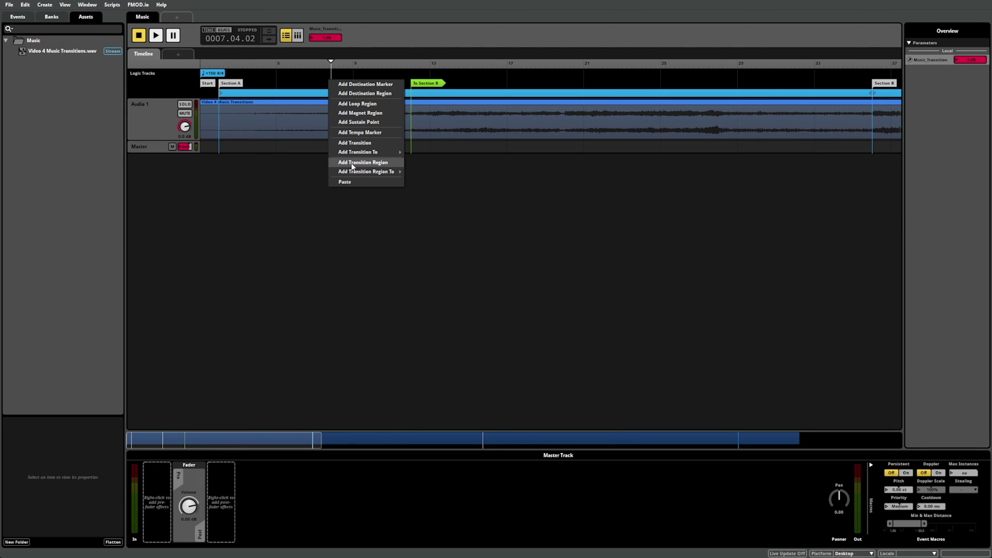
{"action": "left_click", "coordinate": [337, 164]}
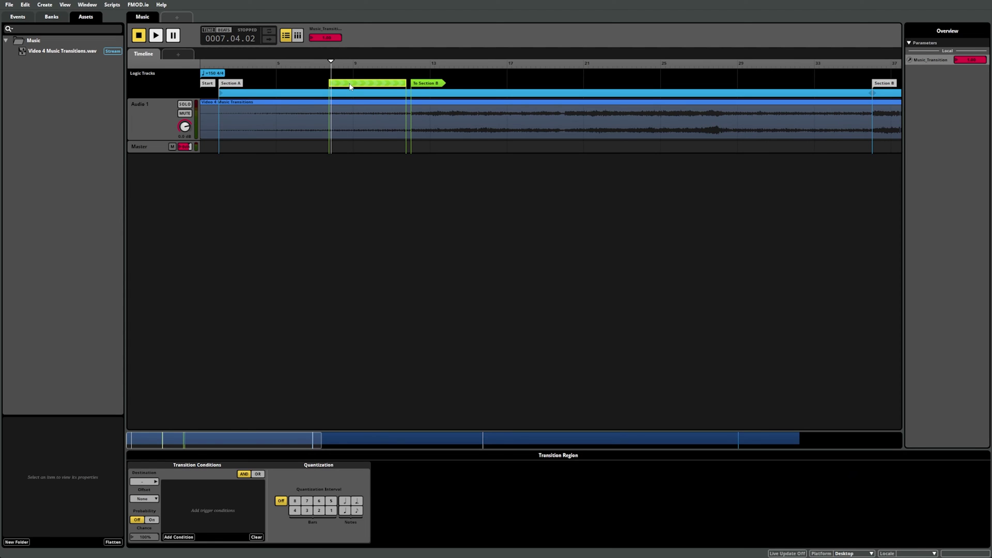
{"action": "left_click_drag", "start_coordinate": [350, 83], "coordinate": [346, 104]}
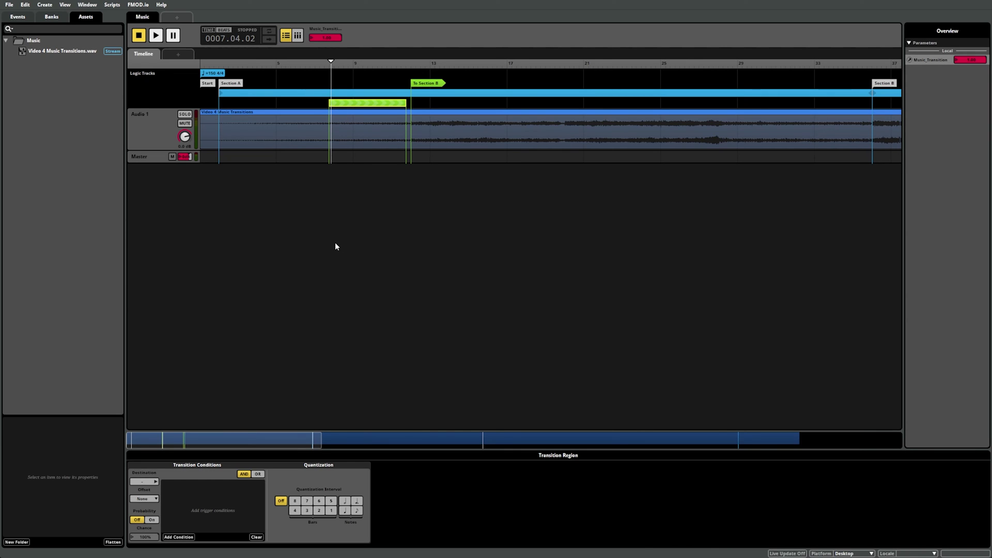
Stretch the transition region from the Section A start to just before the Section B marker
{"action": "left_click_drag", "start_coordinate": [329, 102], "coordinate": [222, 104]}
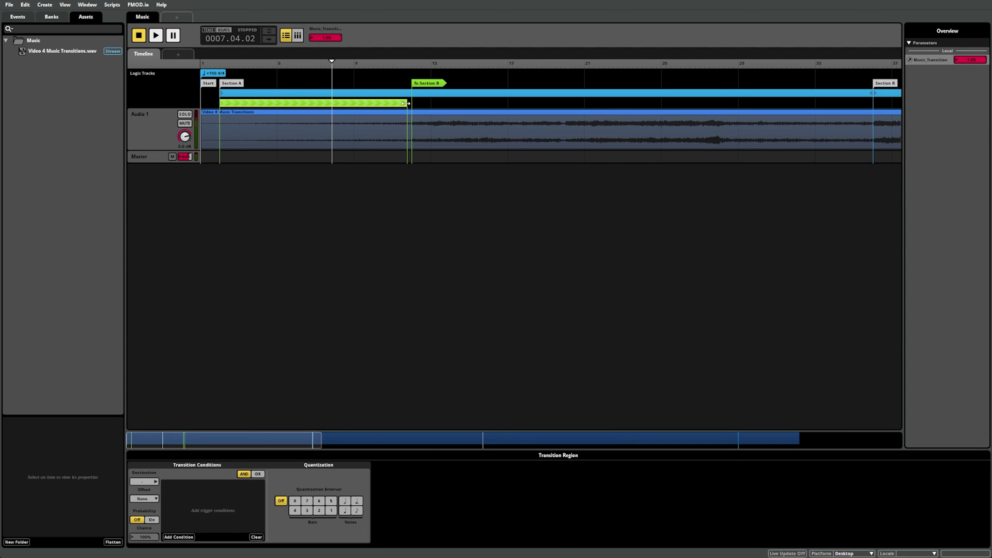
{"action": "left_click_drag", "start_coordinate": [407, 103], "coordinate": [869, 106]}
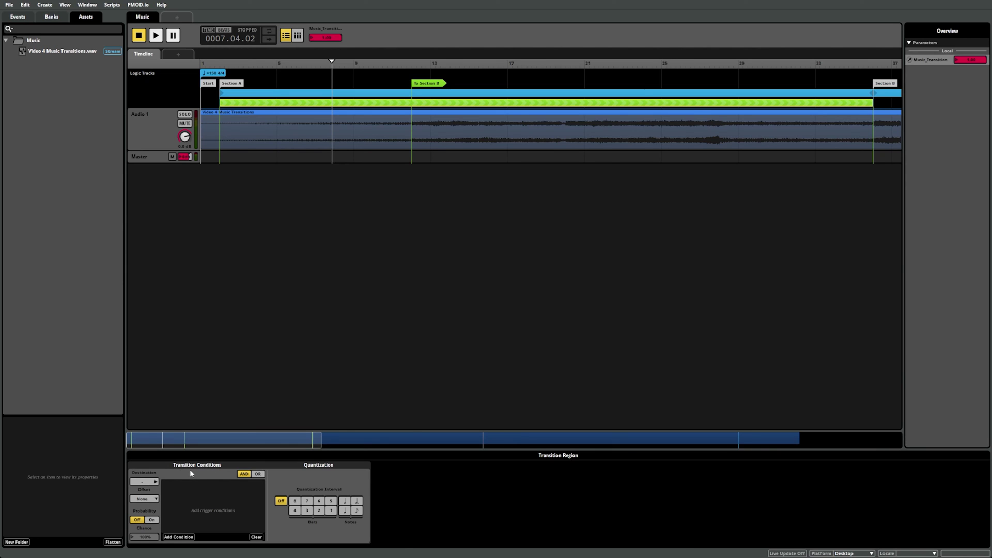
Condition the region on Music_Transition at 1.00–1.00 and target the Section B marker as its destination
{"action": "left_click", "coordinate": [169, 537]}
{"action": "mouse_move", "coordinate": [172, 524]}
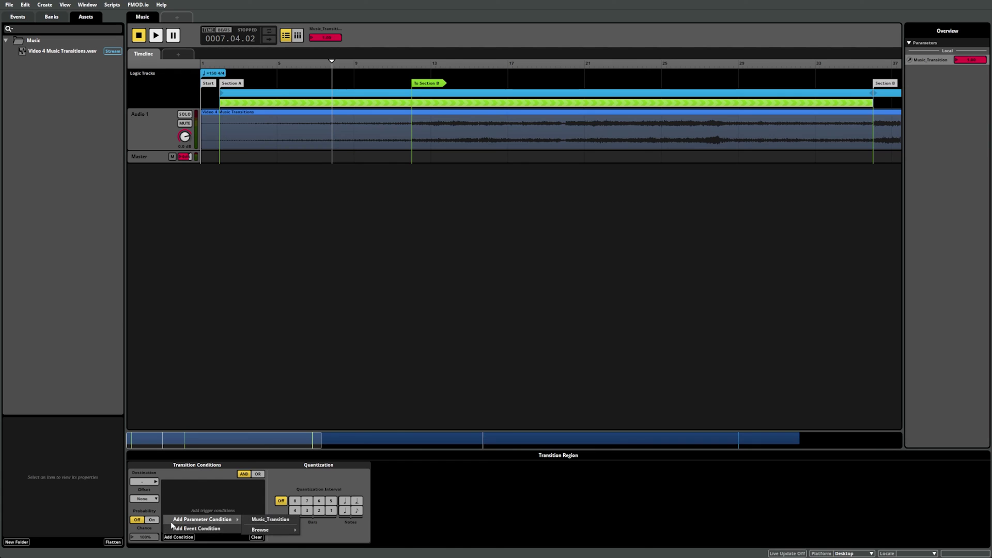
{"action": "left_click", "coordinate": [282, 520]}
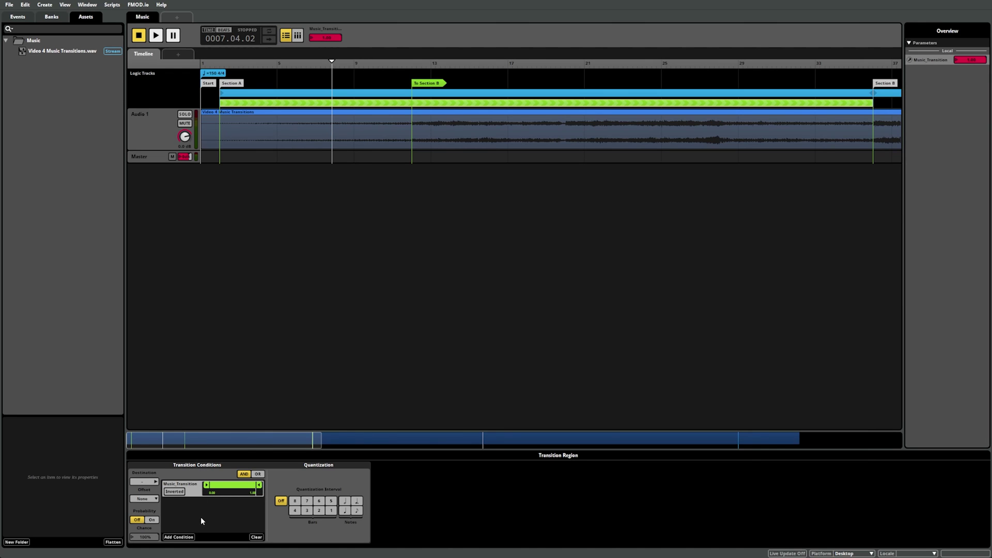
{"action": "left_click_drag", "start_coordinate": [206, 485], "coordinate": [253, 485]}
{"action": "left_click", "coordinate": [150, 482]}
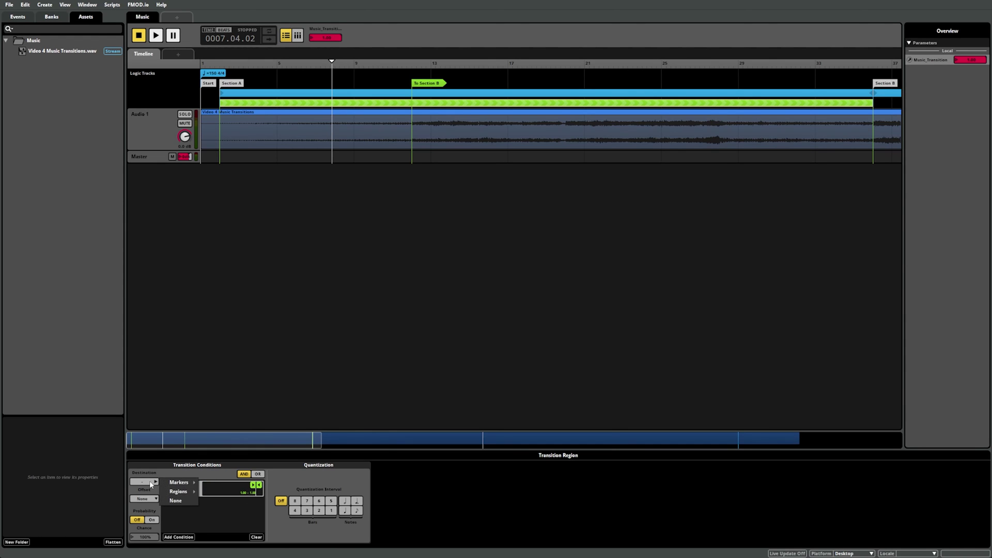
{"action": "mouse_move", "coordinate": [179, 482]}
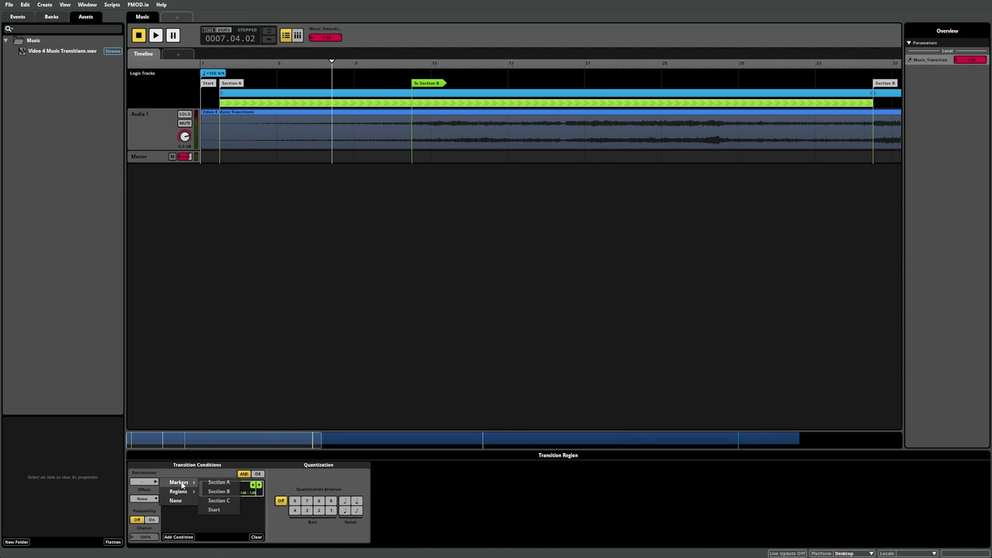
{"action": "left_click", "coordinate": [213, 493]}
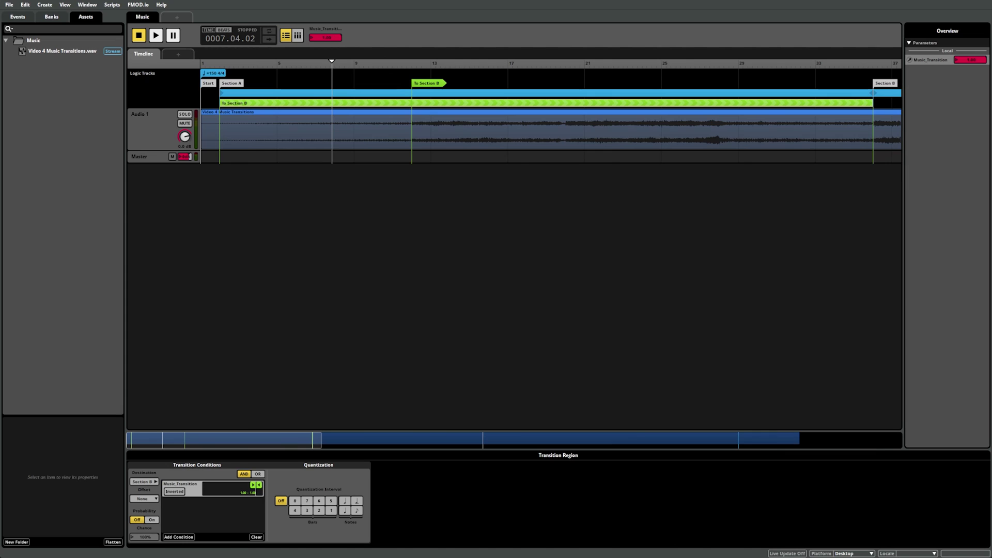
Reset Music_Transition to 0.00, play from bar 11, and raise it to maximum to test the jump
{"action": "left_click", "coordinate": [221, 63]}
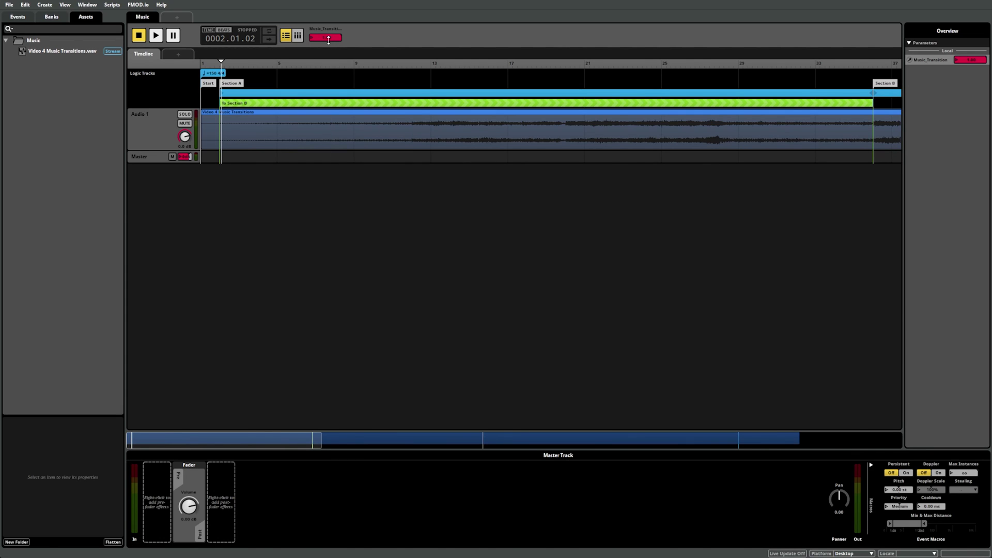
{"action": "left_click", "coordinate": [329, 38]}
{"action": "left_click", "coordinate": [395, 63]}
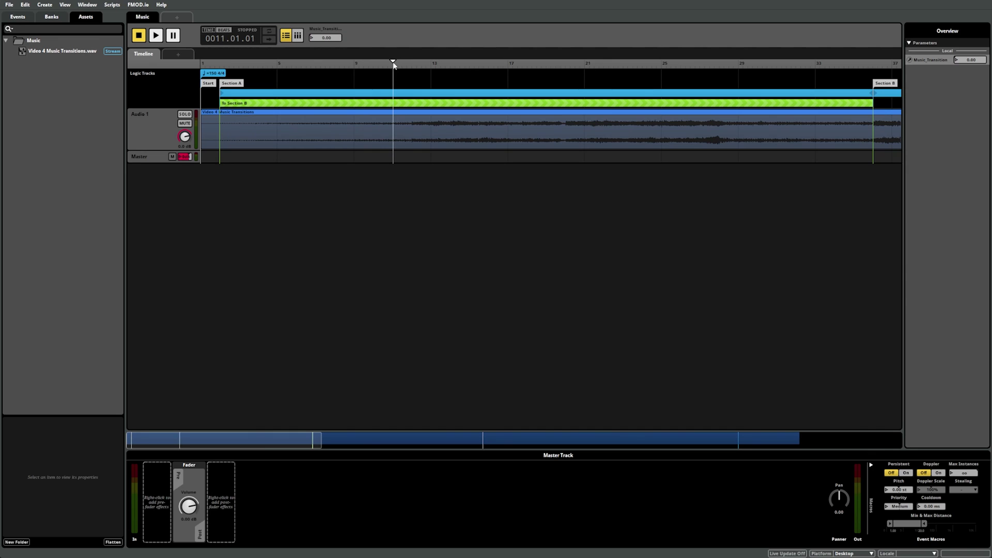
{"action": "key", "text": "space"}
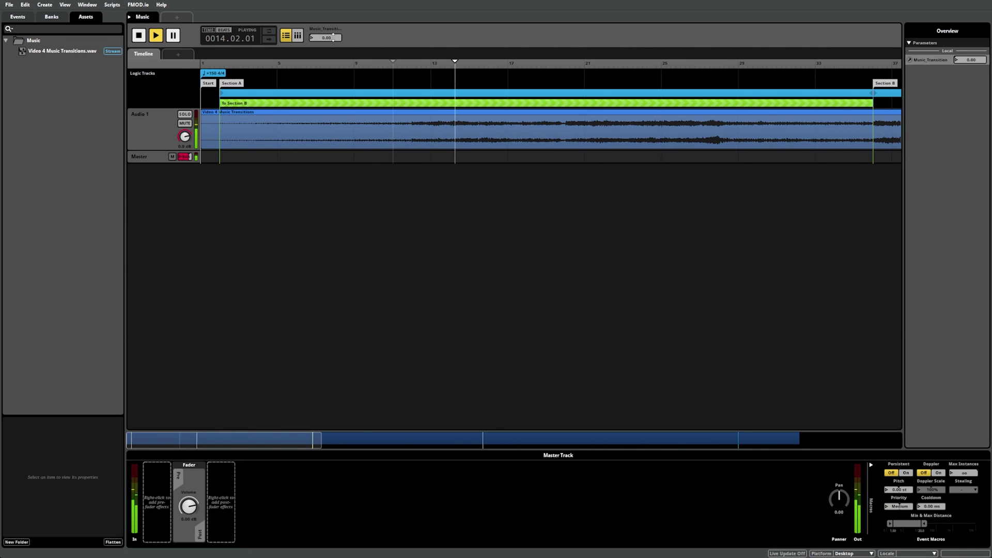
{"action": "left_click_drag", "start_coordinate": [332, 37], "coordinate": [332, 14]}
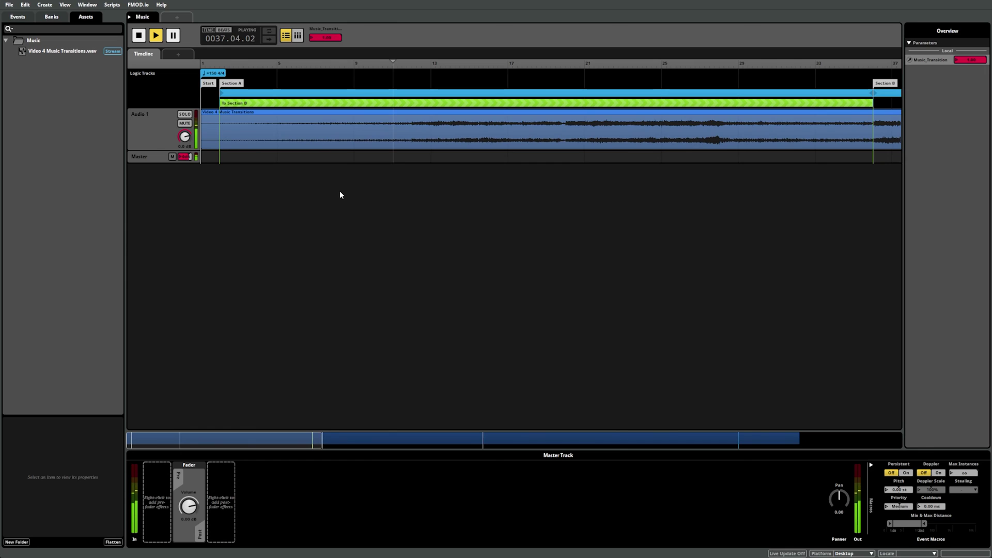
{"action": "key", "text": "space"}
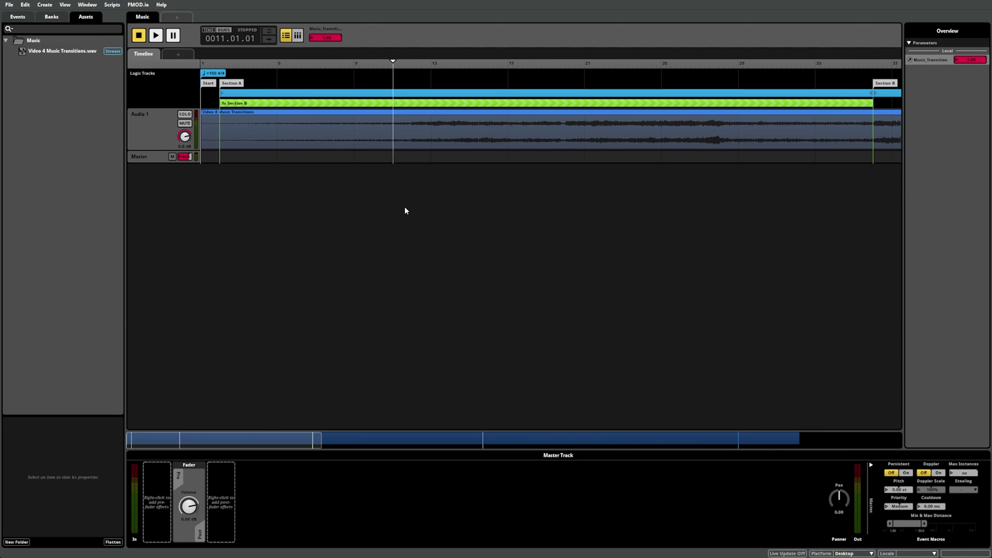
Set the To Section B region's quantization to 1 bar
{"action": "left_click", "coordinate": [284, 105]}
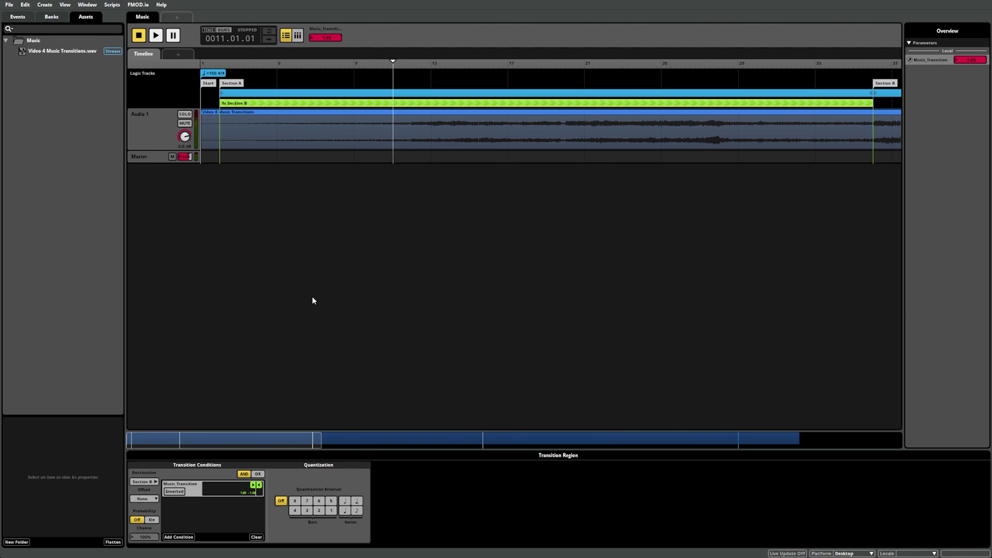
{"action": "left_click", "coordinate": [344, 512]}
{"action": "left_click", "coordinate": [332, 510]}
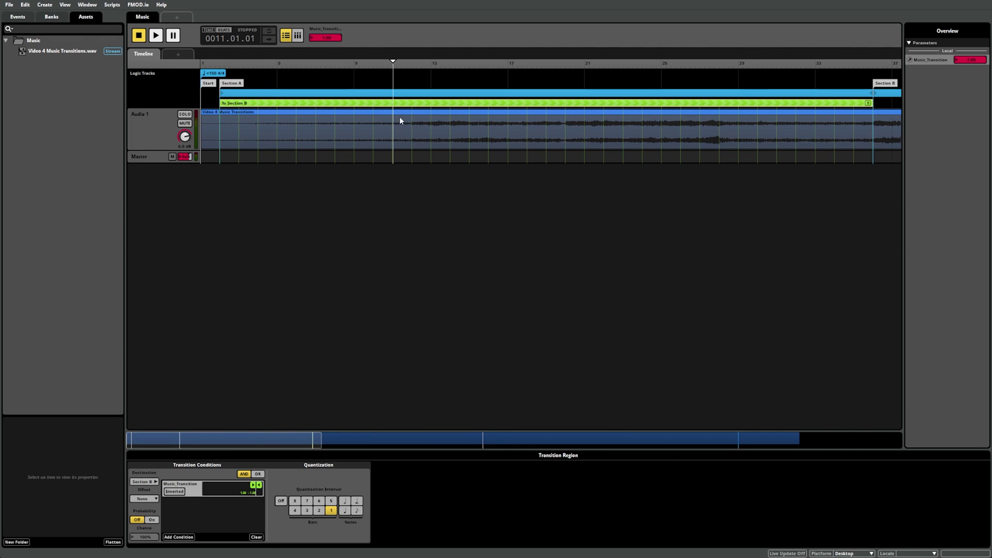
{"action": "left_click_drag", "start_coordinate": [335, 40], "coordinate": [381, 72]}
{"action": "left_click", "coordinate": [315, 68]}
{"action": "key", "text": "space"}
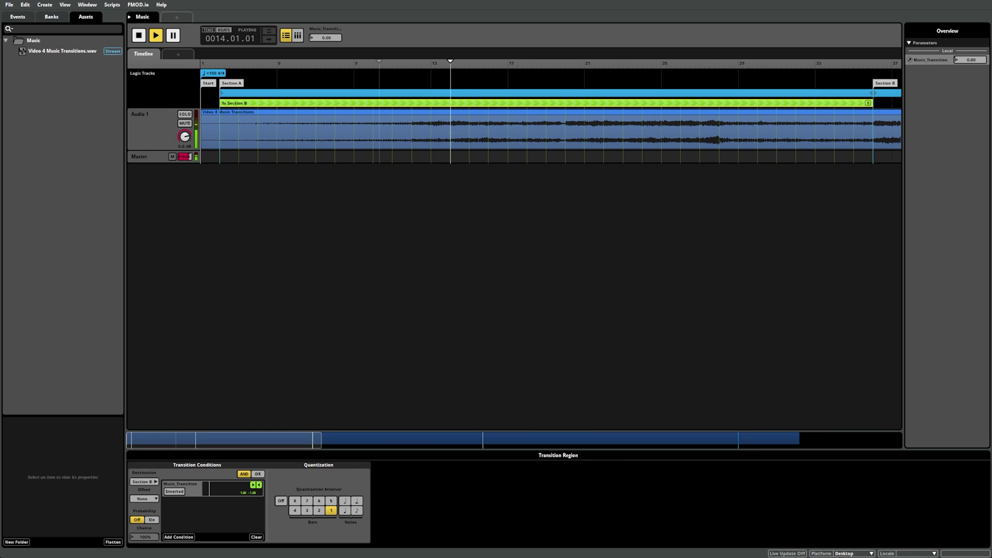
{"action": "left_click_drag", "start_coordinate": [333, 38], "coordinate": [341, 38]}
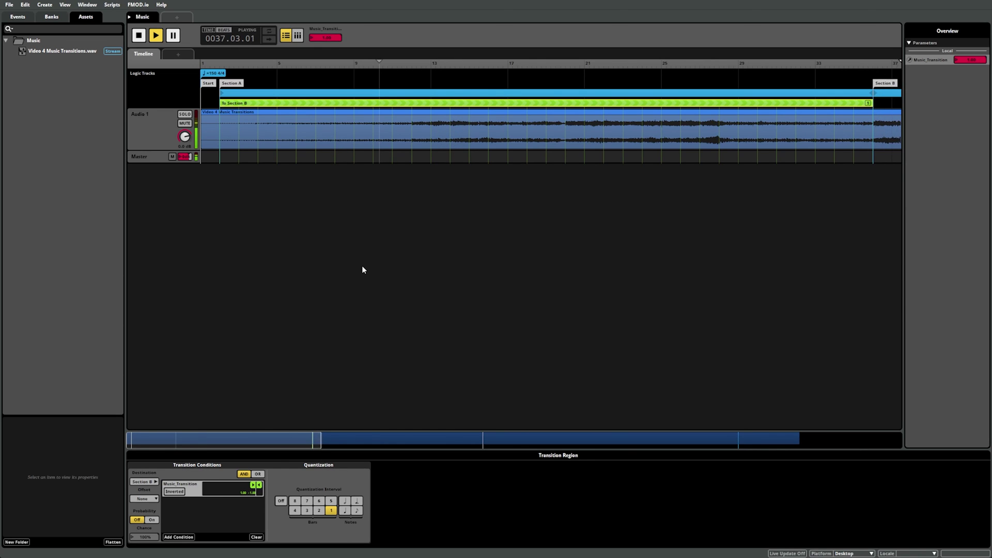
{"action": "left_click", "coordinate": [138, 35]}
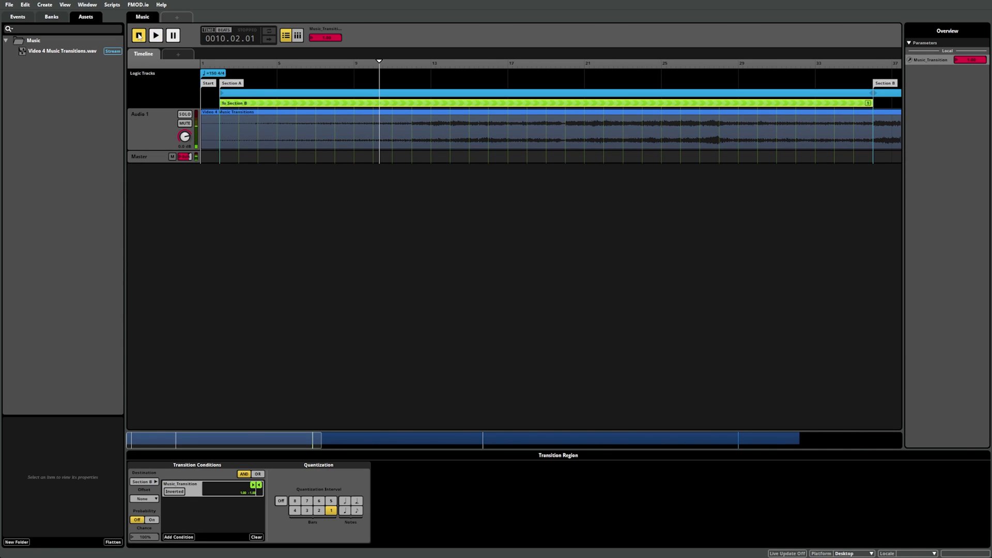